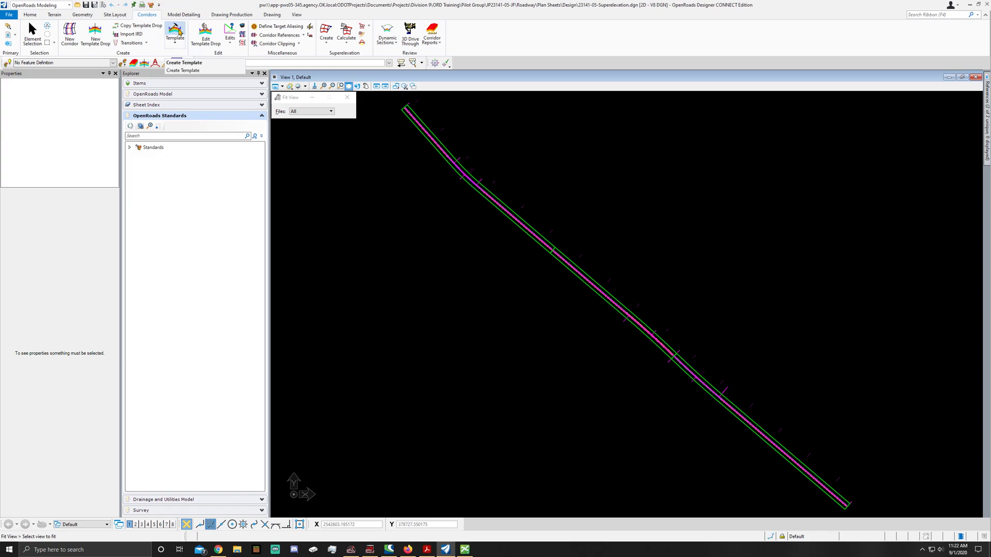
Step: Open the Create Template dialog from the Corridors ribbon
click(178, 32)
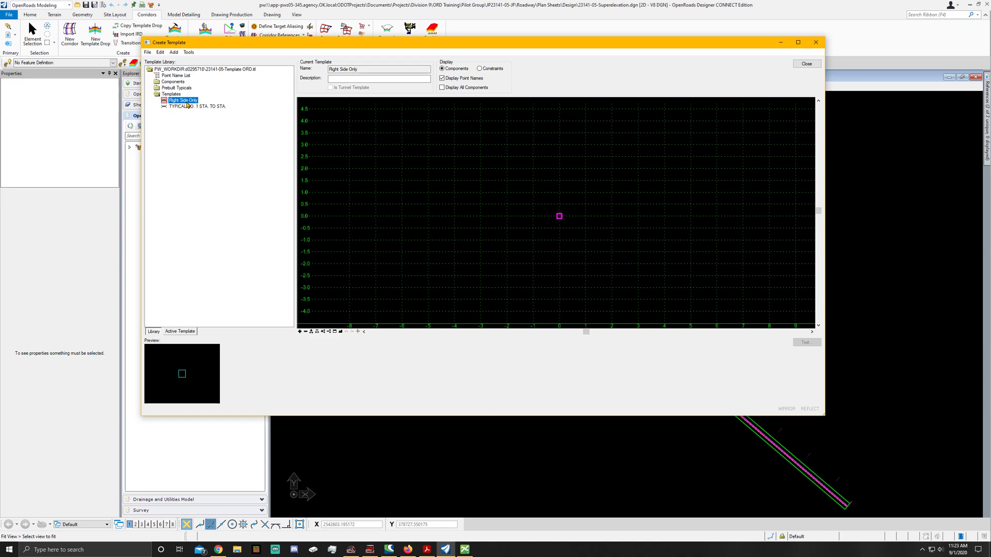
Step: Expand Components > Asphalt Driving Lanes and preview the 3 Layers component
double_click(173, 82)
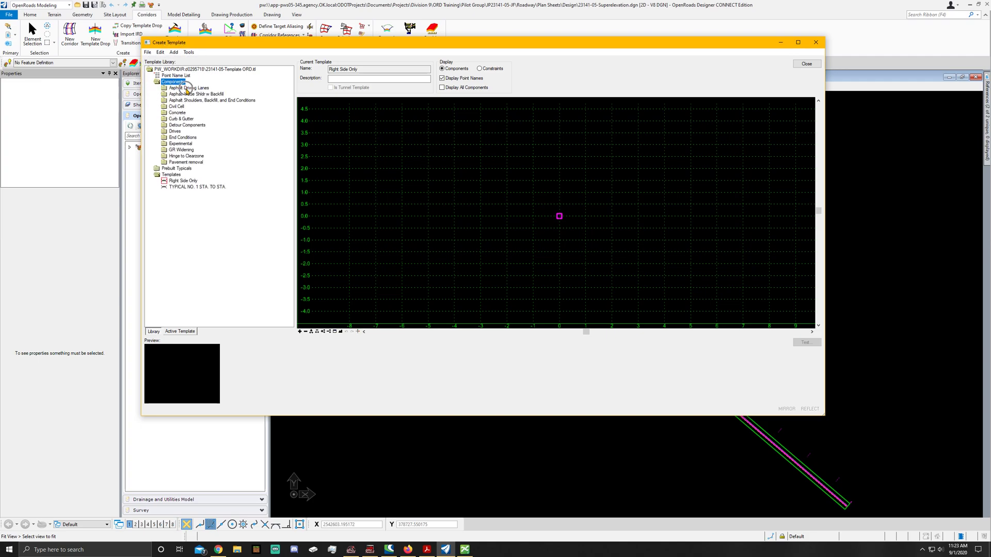
double_click(187, 89)
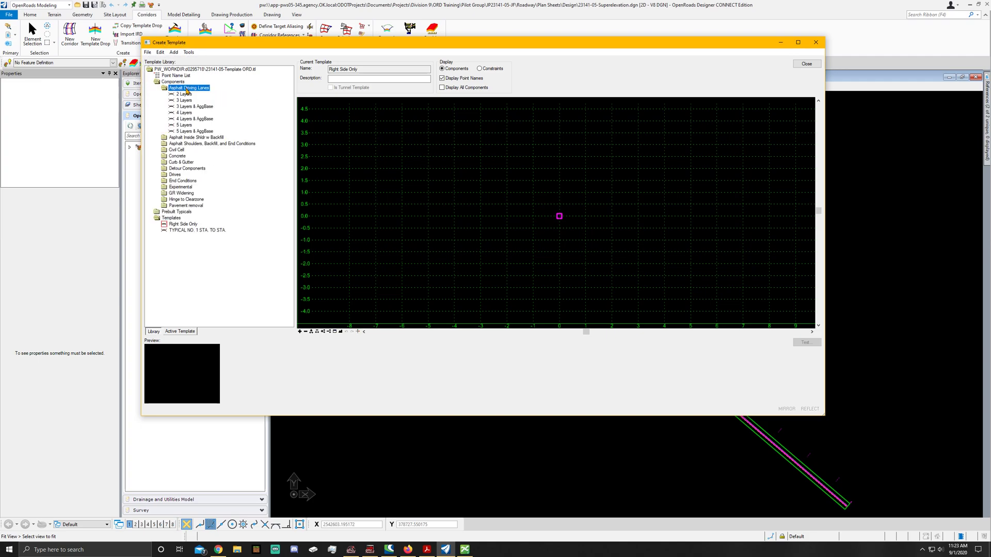
click(186, 100)
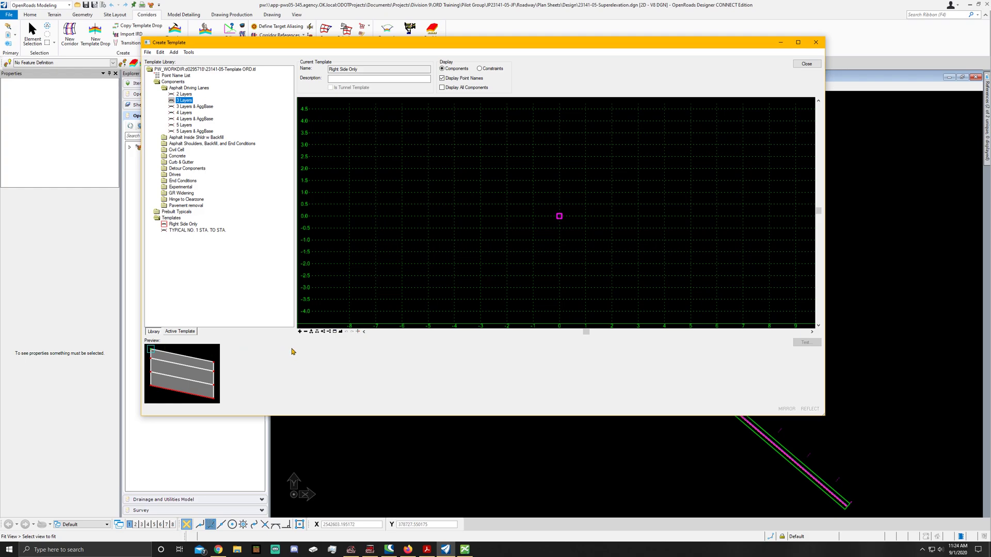
click(360, 333)
click(107, 542)
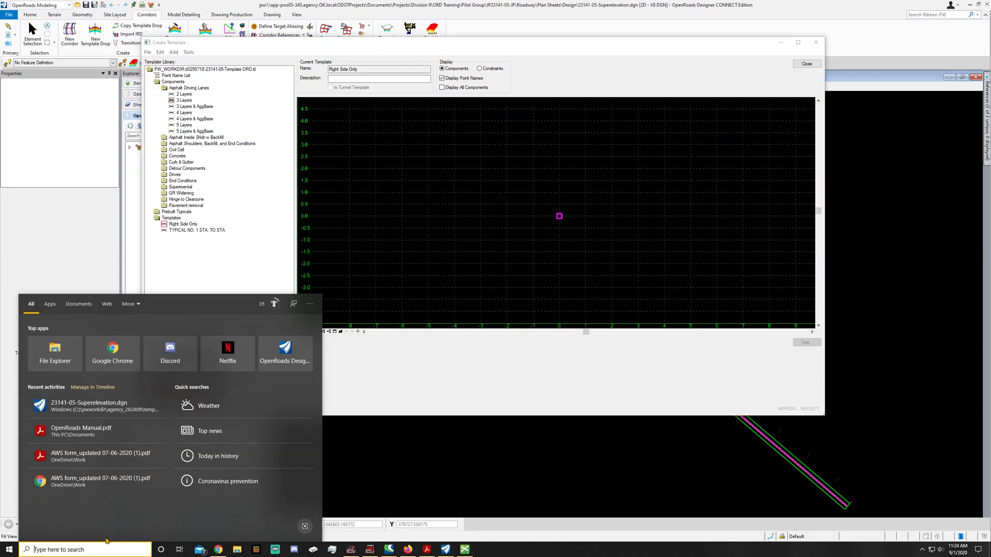
text(MAGNI)
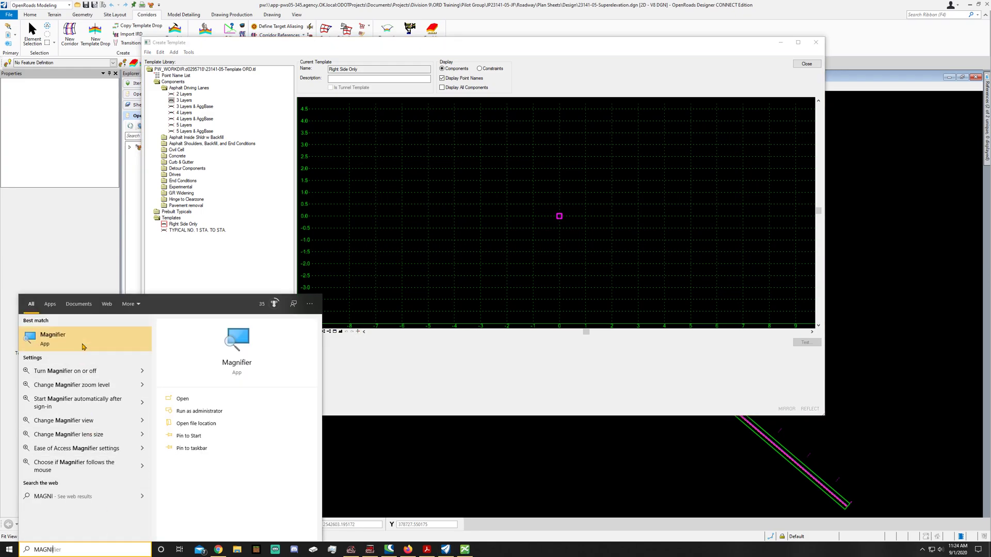
click(83, 346)
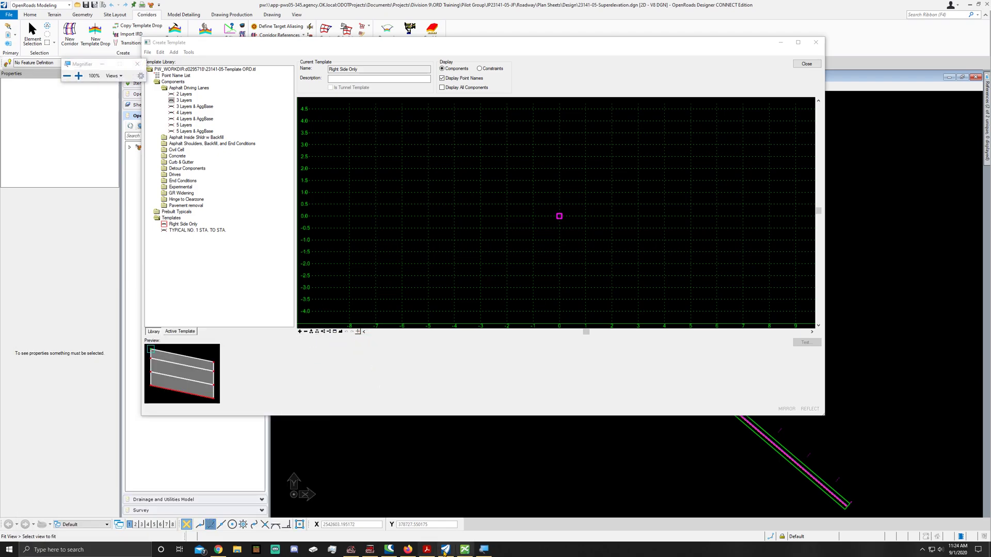
click(486, 550)
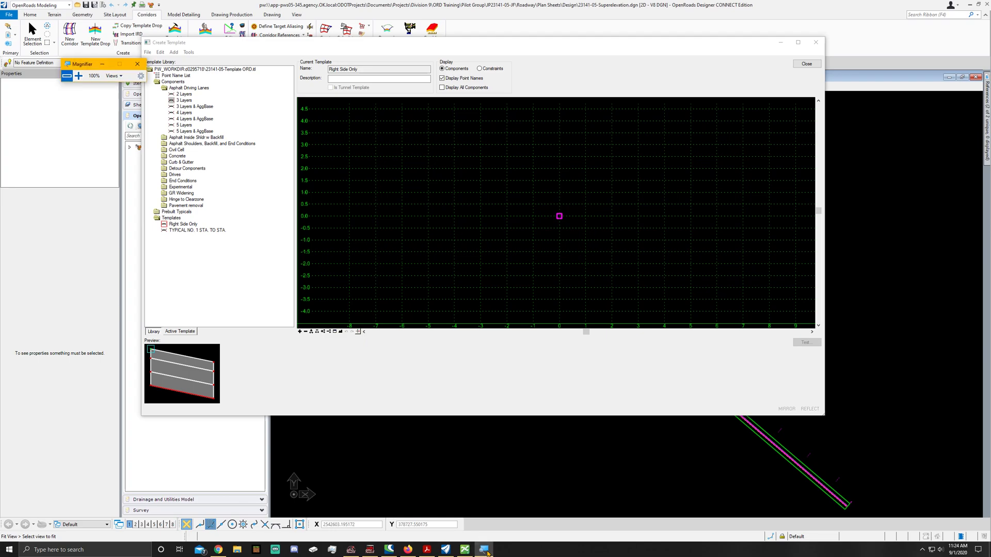
click(78, 76)
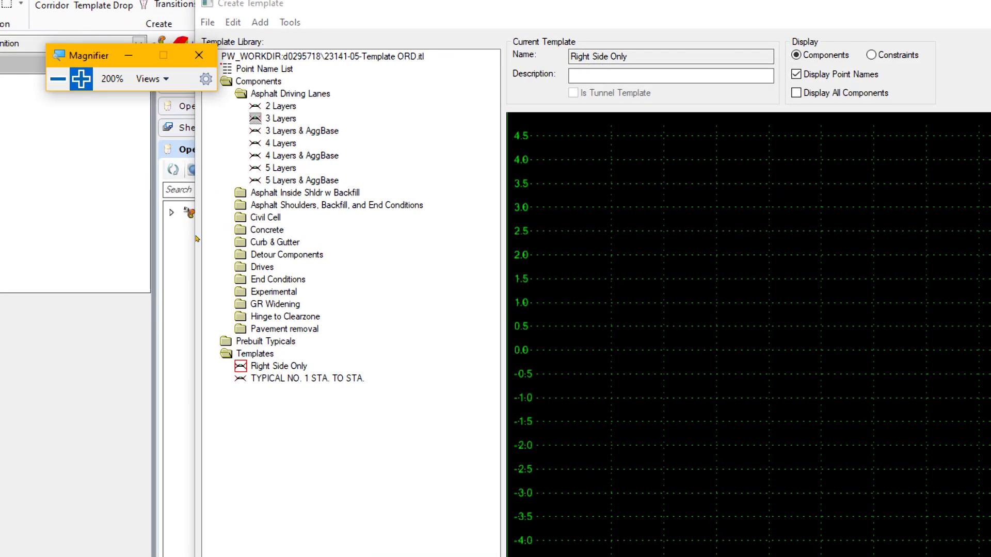
click(311, 243)
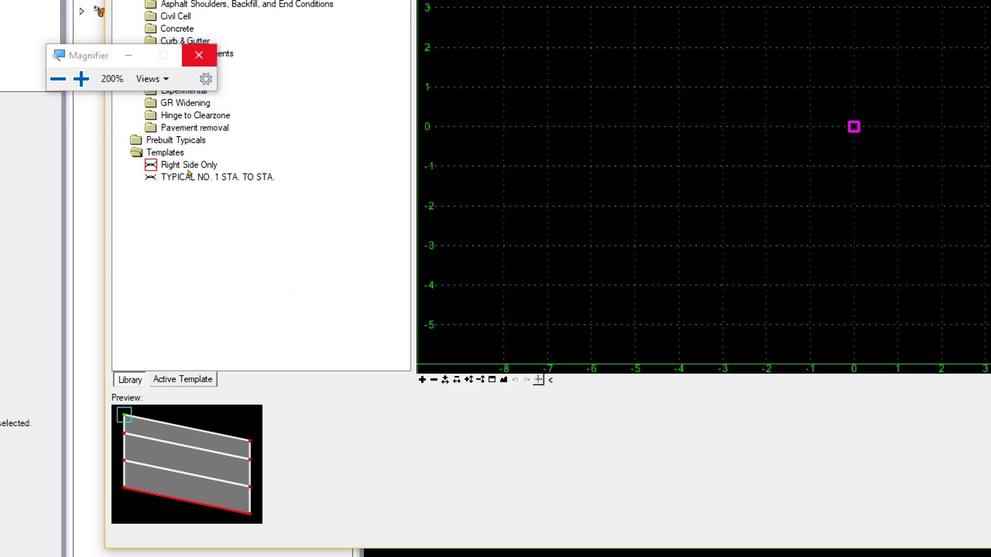
key(super+Escape)
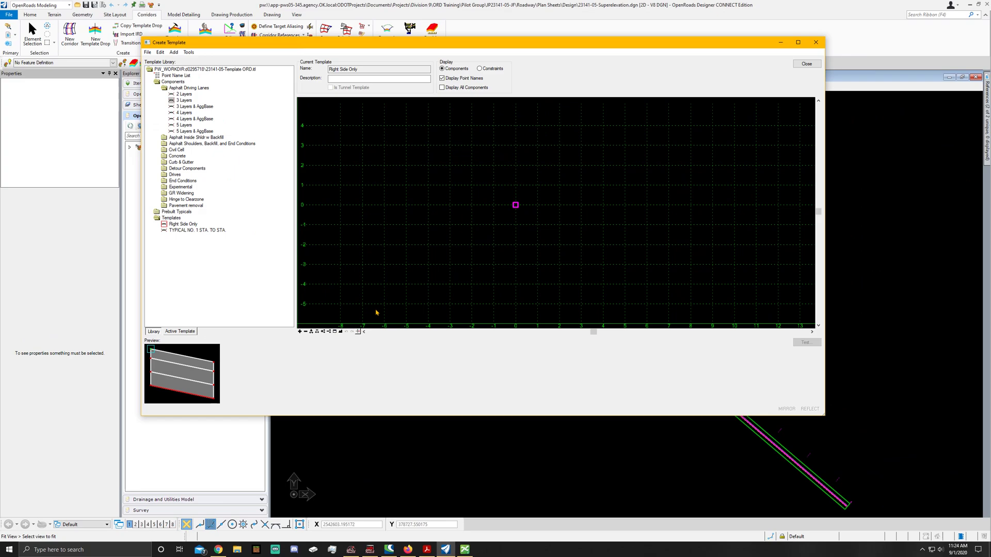
Step: Show the Dynamic Settings dialog beside the Right Side Only template view
click(358, 331)
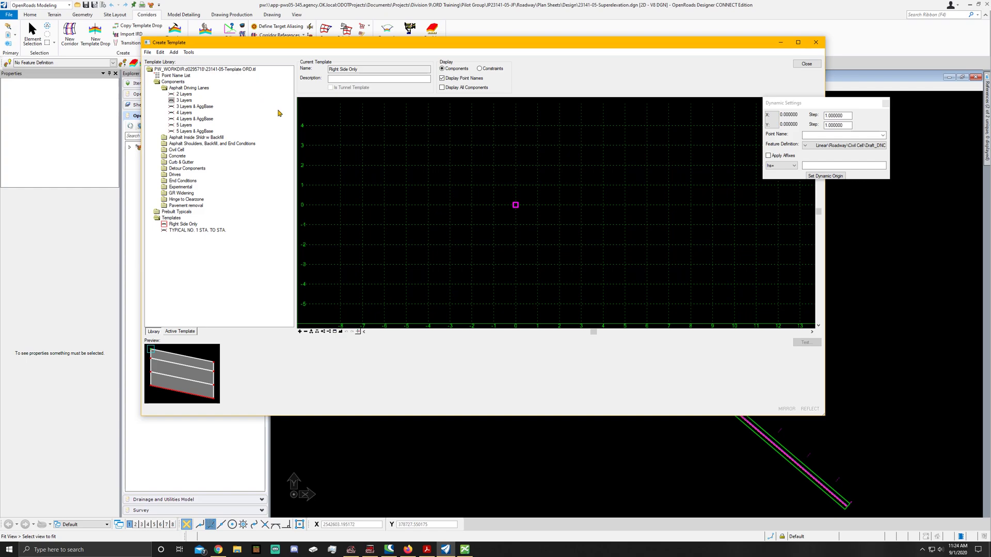
click(827, 115)
Step: Drag the 3 Layers lane from the Preview pane and drop it at the template origin
drag(152, 351, 515, 211)
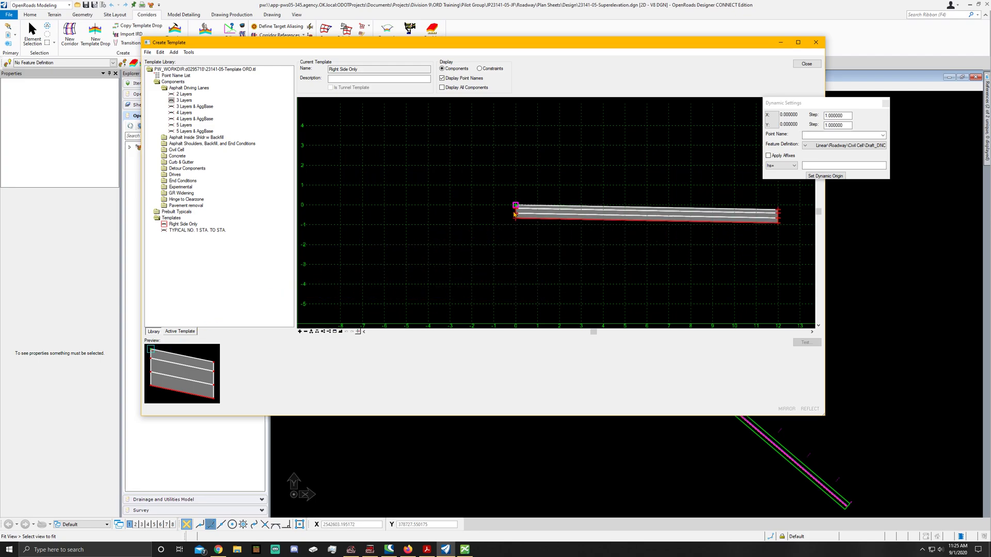
click(515, 210)
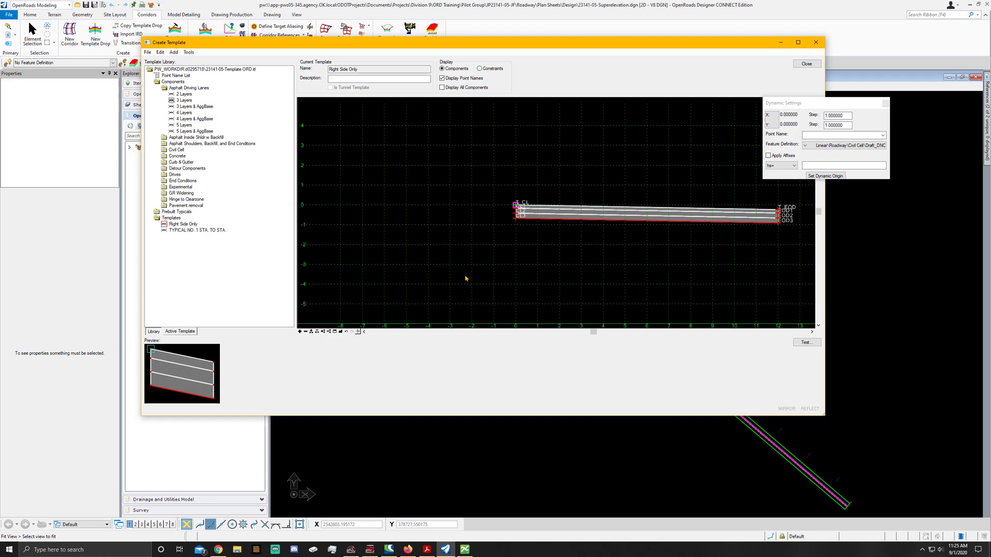
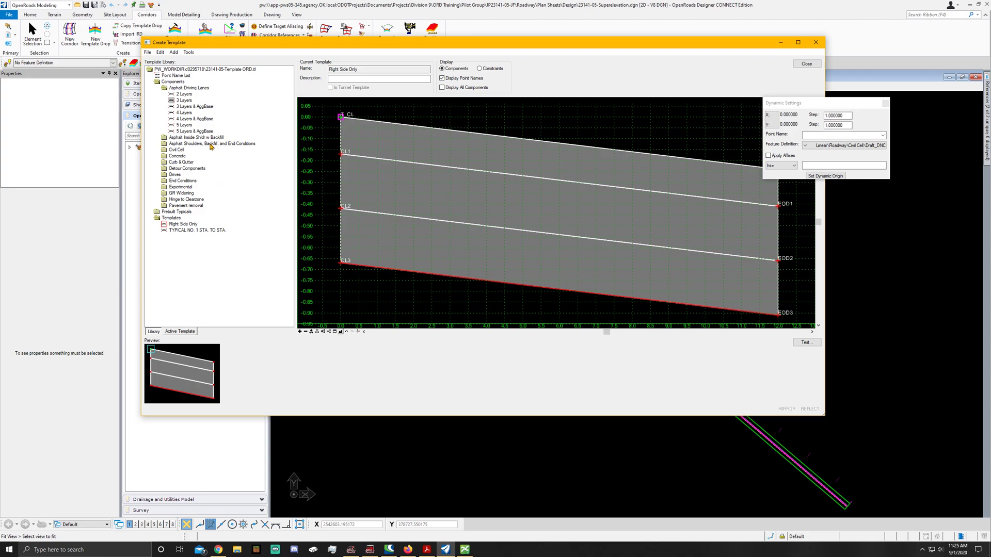
Step: Attach the 3 Layers asphalt shoulder component to the T_EOD point at the driving lanes' edge
click(211, 147)
double_click(210, 146)
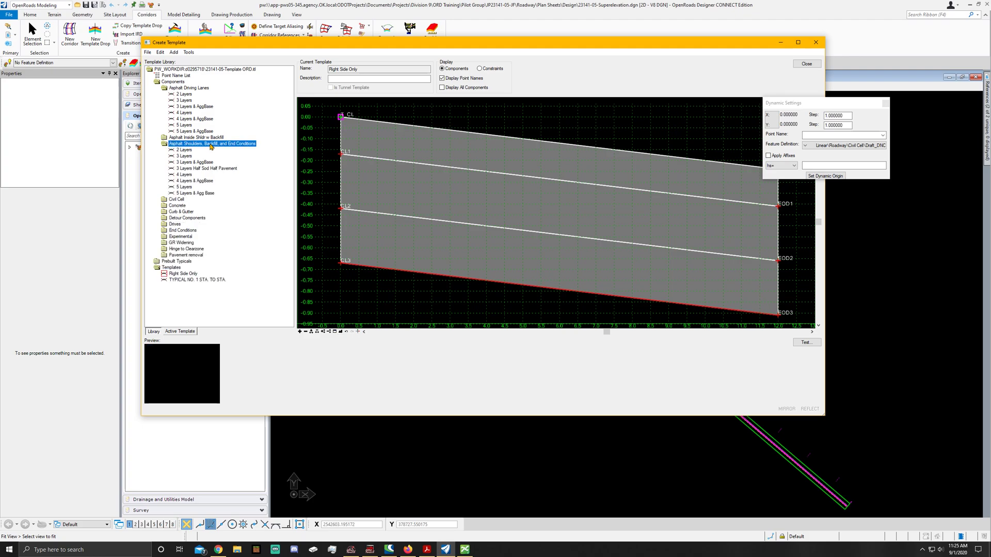
click(188, 160)
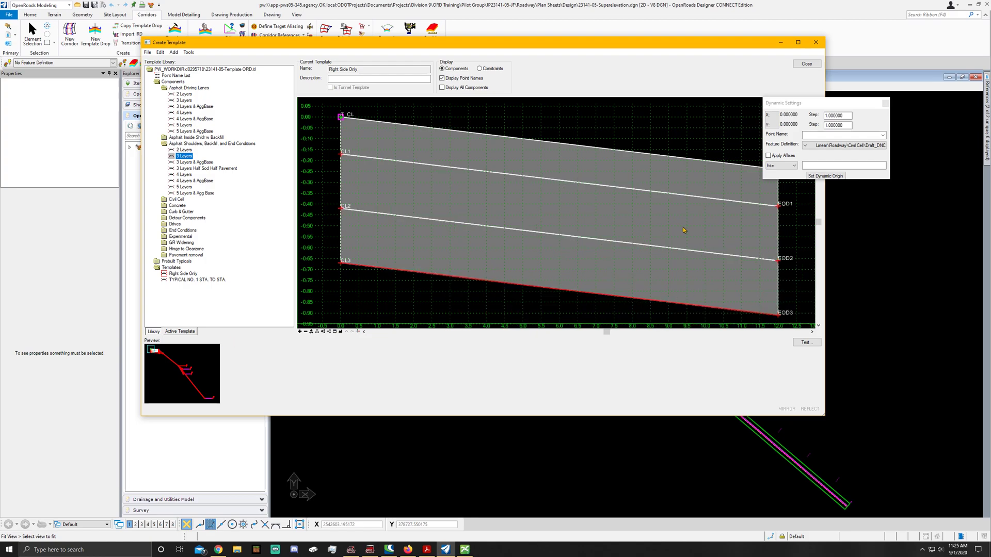
mouse_move(377, 294)
mouse_down()
mouse_move(789, 184)
mouse_move(779, 204)
mouse_up()
drag(664, 186, 694, 179)
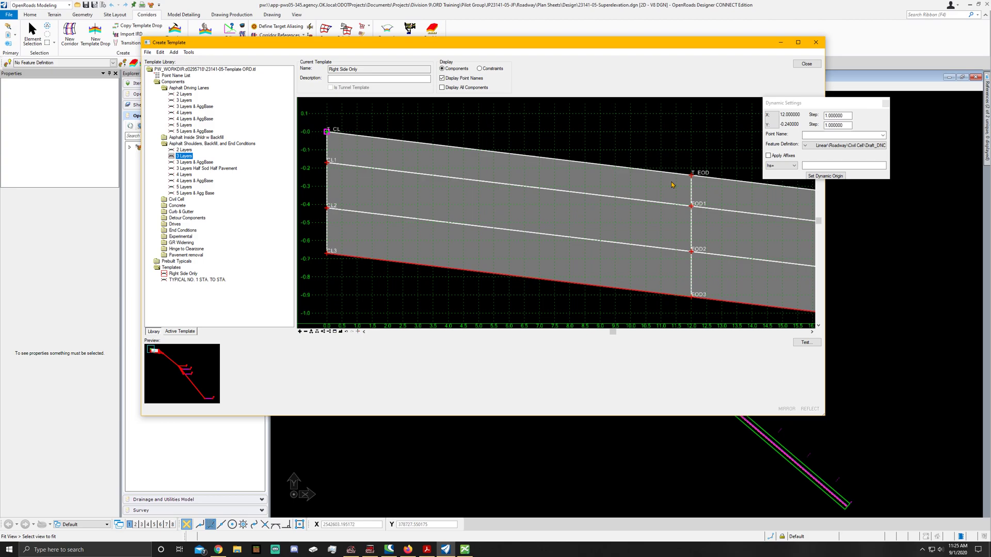
scroll(394, 164, down, 1)
scroll(394, 163, down, 1)
scroll(584, 163, up, 2)
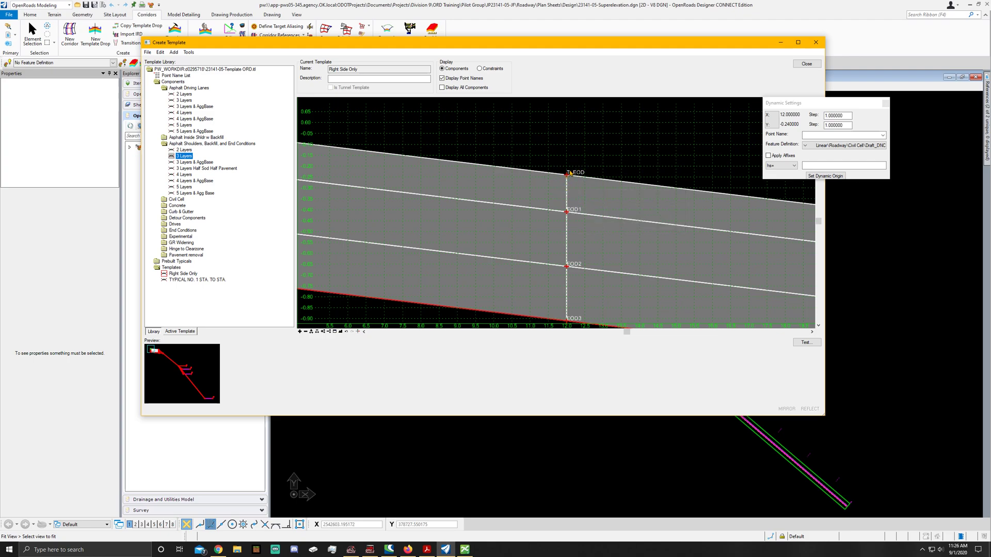
scroll(443, 166, down, 2)
scroll(462, 171, down, 1)
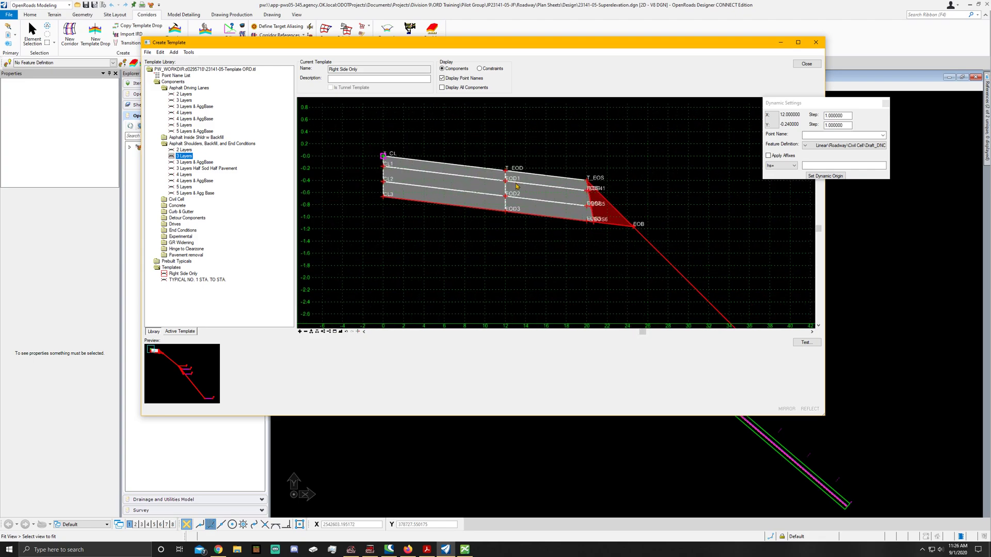
scroll(600, 212, up, 3)
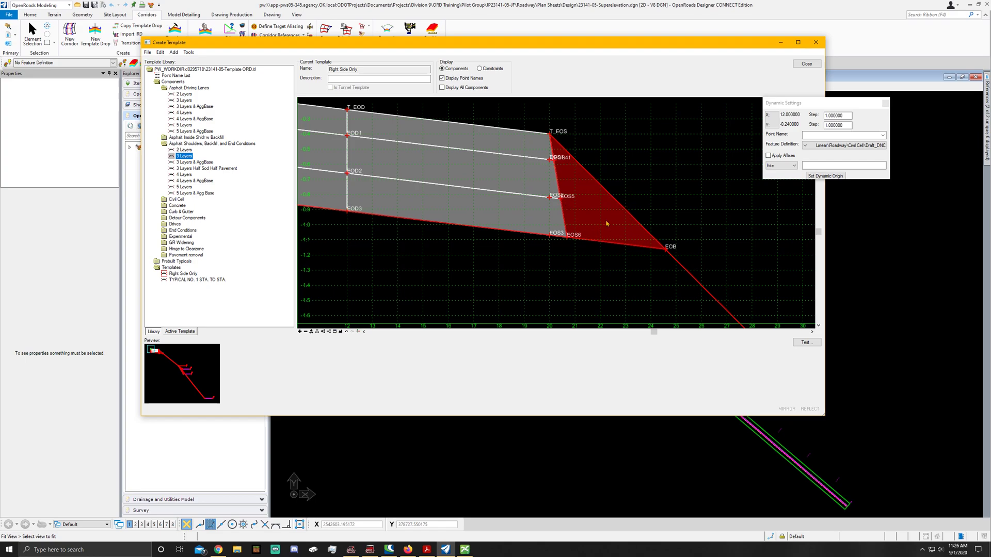
scroll(572, 211, down, 1)
scroll(572, 211, down, 2)
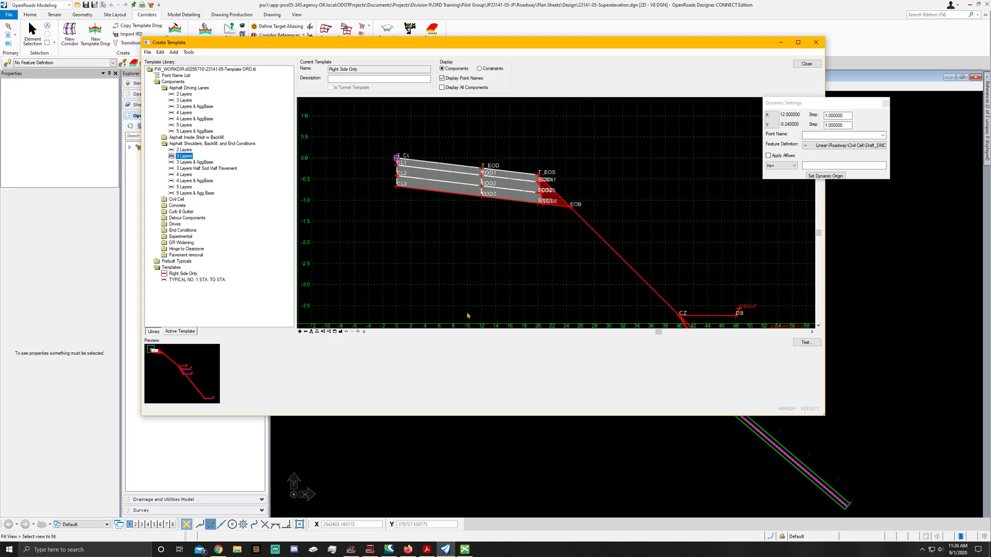
Step: Fit the whole Right Side Only template into view, including every end-condition branch
click(341, 332)
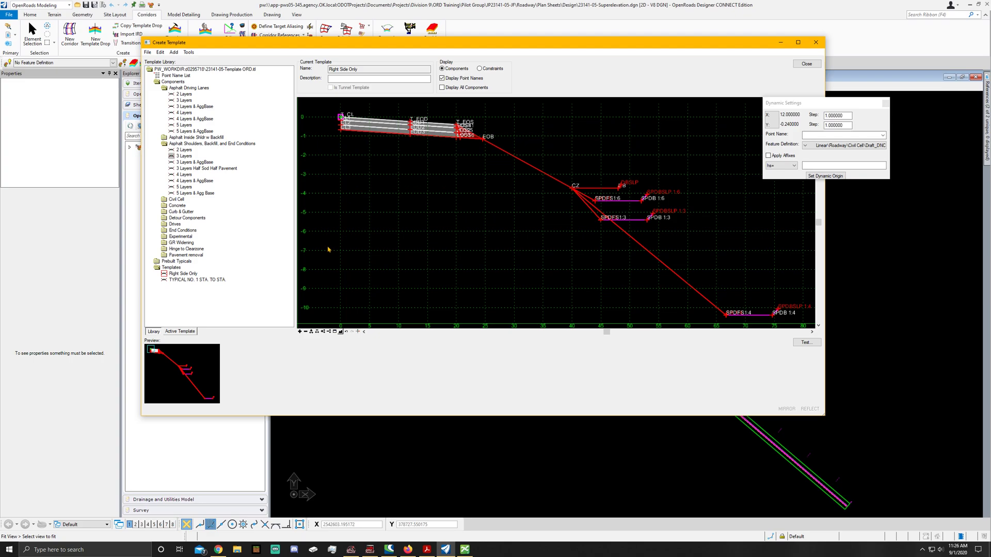
click(195, 284)
Step: Expand Parametric Constraints in the Active Template tree and select 3rd Layer Asphalt
click(181, 332)
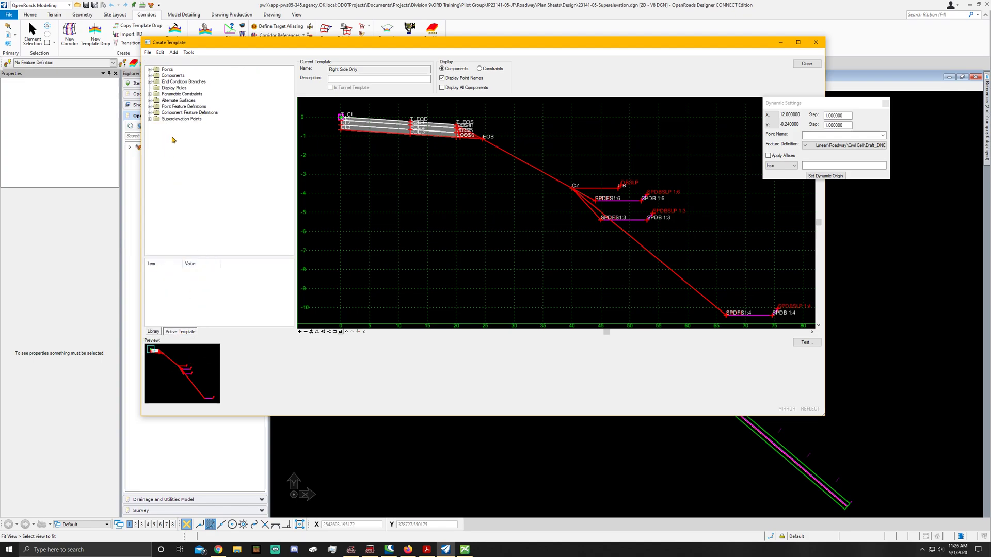
click(180, 94)
double_click(177, 96)
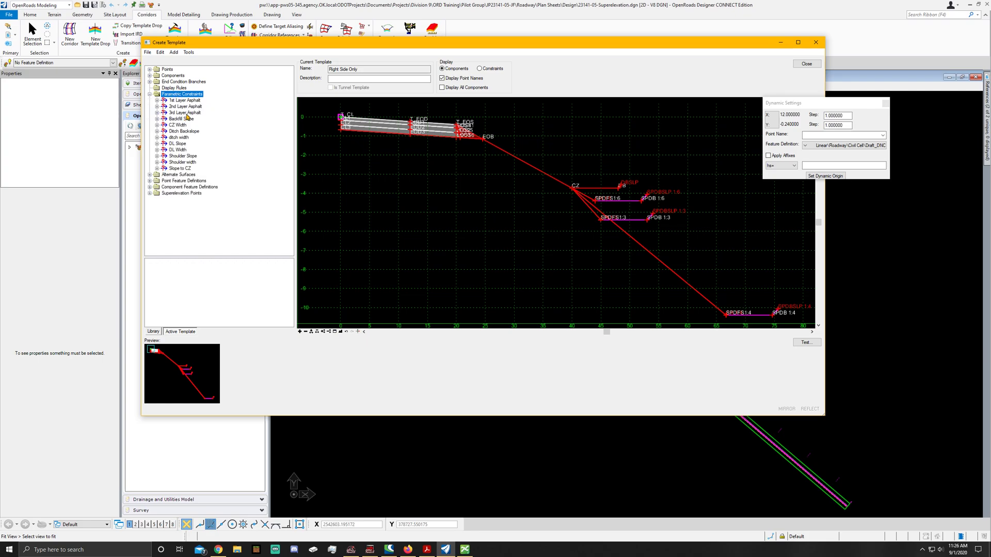
click(187, 114)
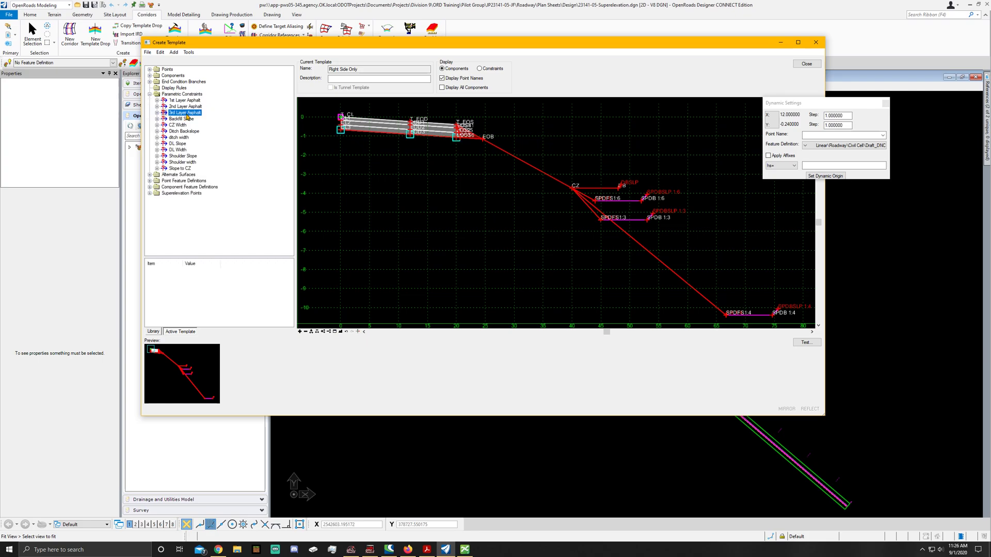
Step: Edit the 3rd Layer Asphalt default value and confirm it
double_click(187, 114)
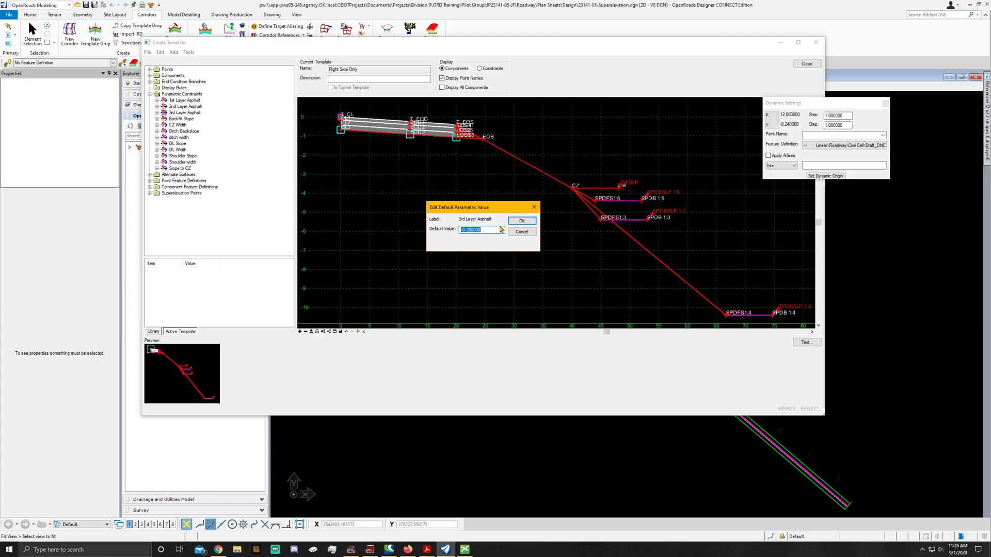
text(-5/12)
click(522, 220)
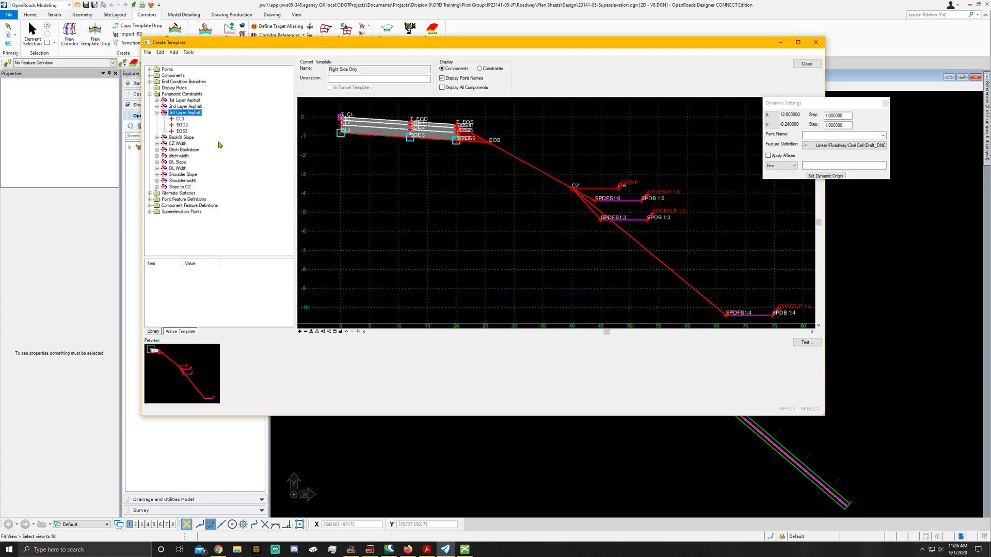
double_click(191, 114)
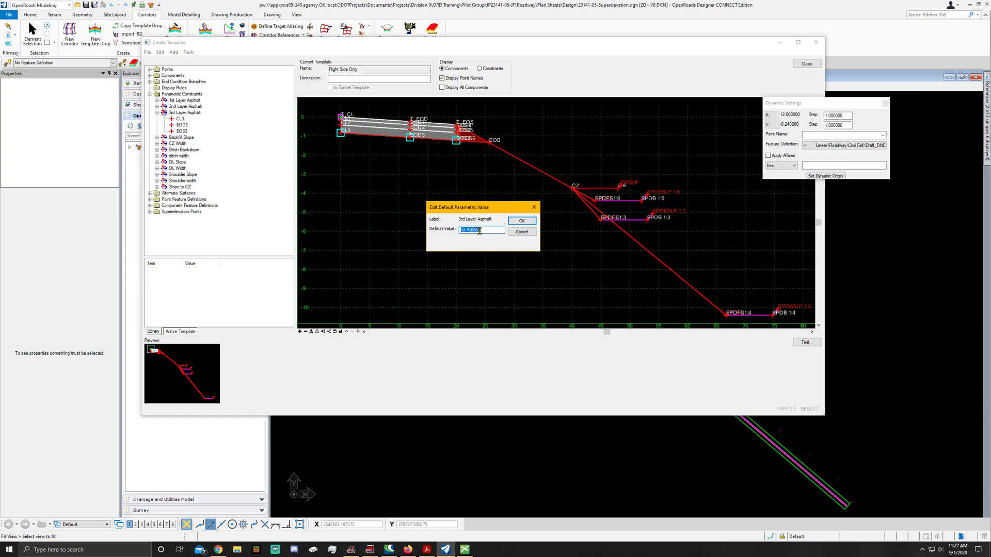
click(522, 222)
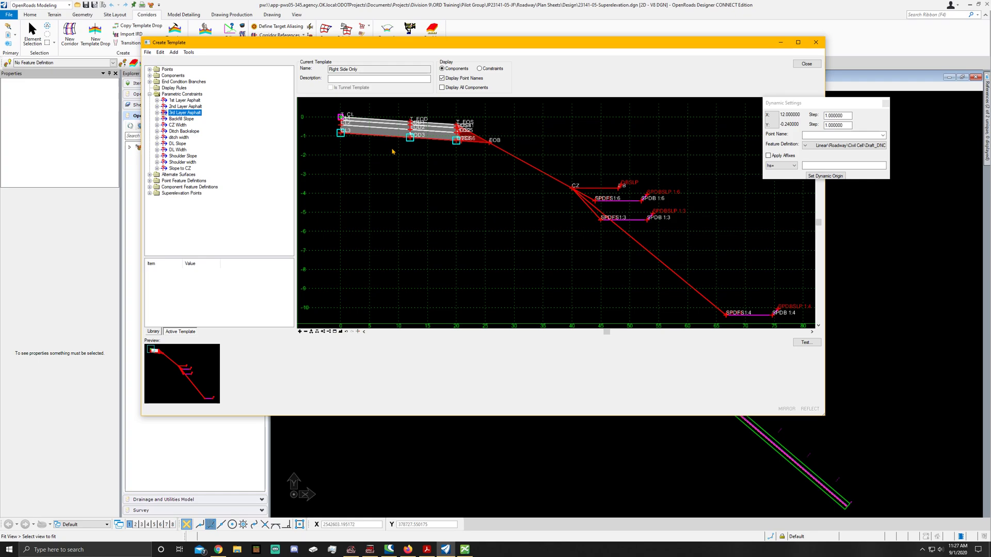
Step: Set the CZ Width constraint's default value to 32, then collapse its entry
key(Up)
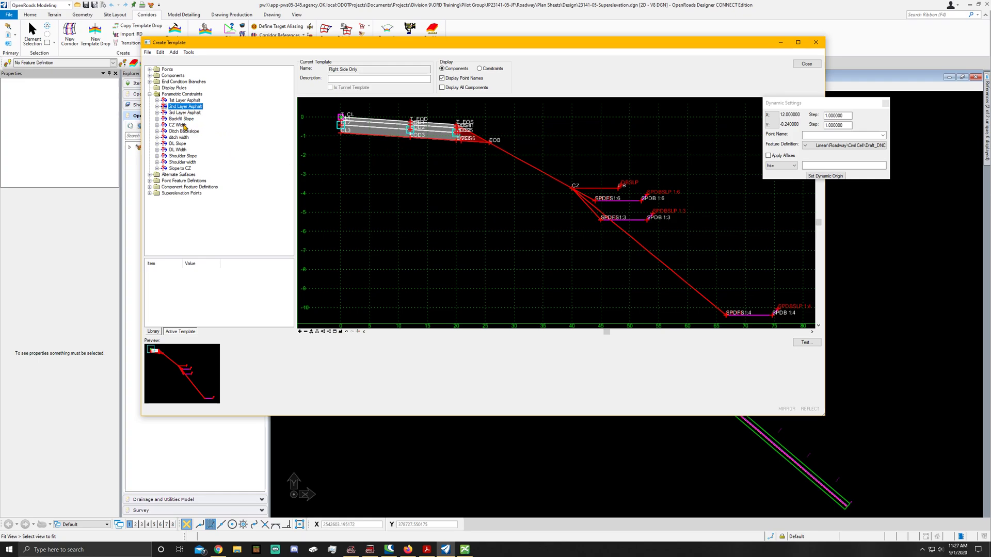
double_click(180, 125)
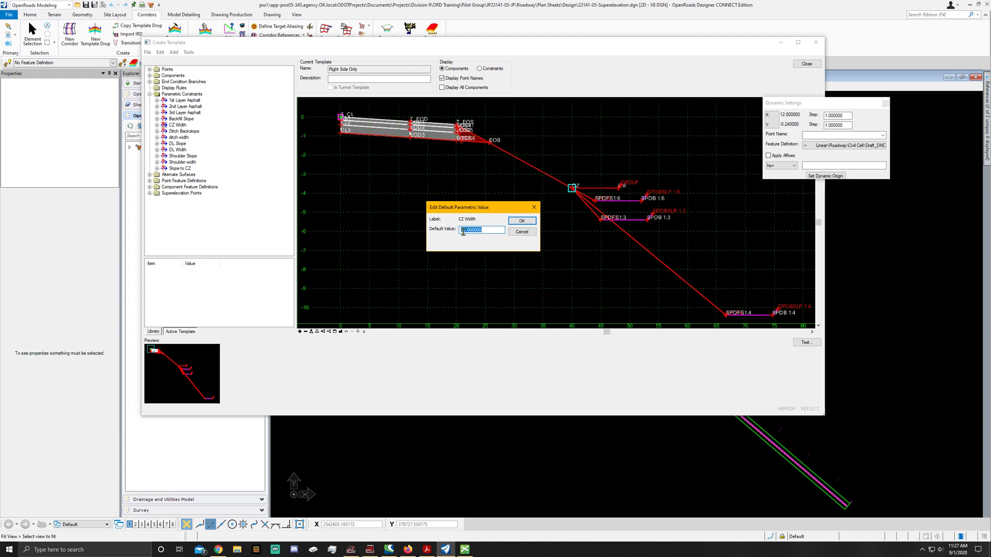
text(32)
click(516, 221)
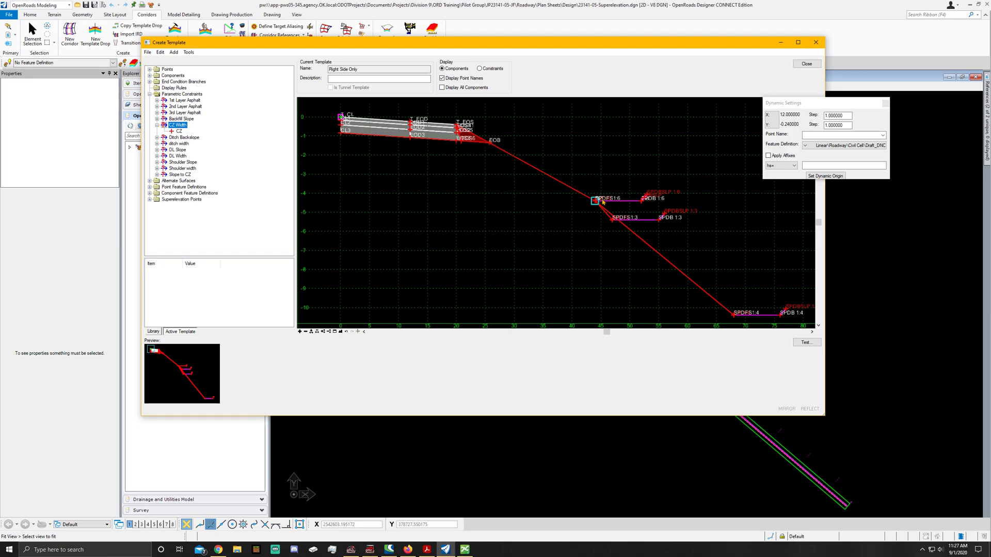
click(157, 125)
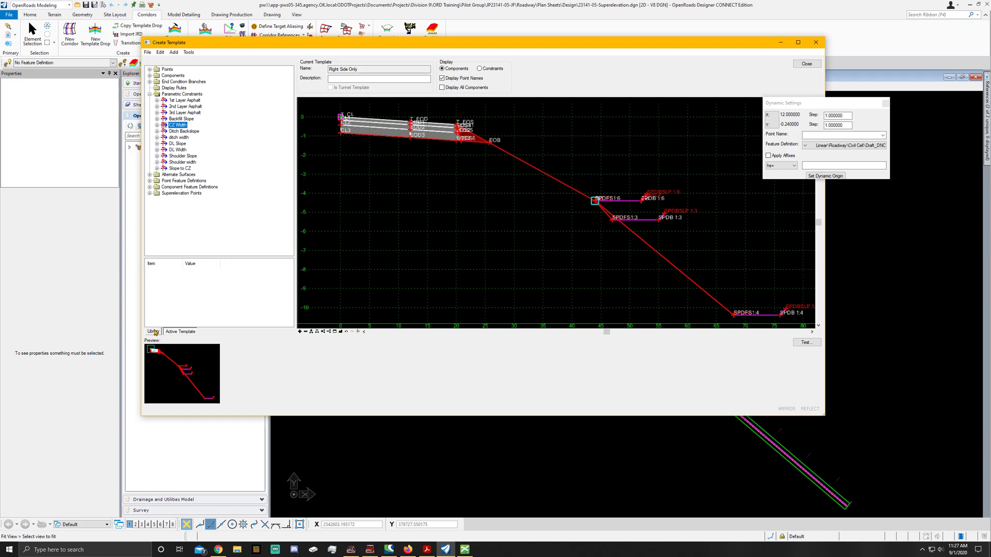
Step: In the Library, rename 'TYPICAL NO. 1 STA. TO STA.' by inserting stations 132+00 and 185+00
click(154, 331)
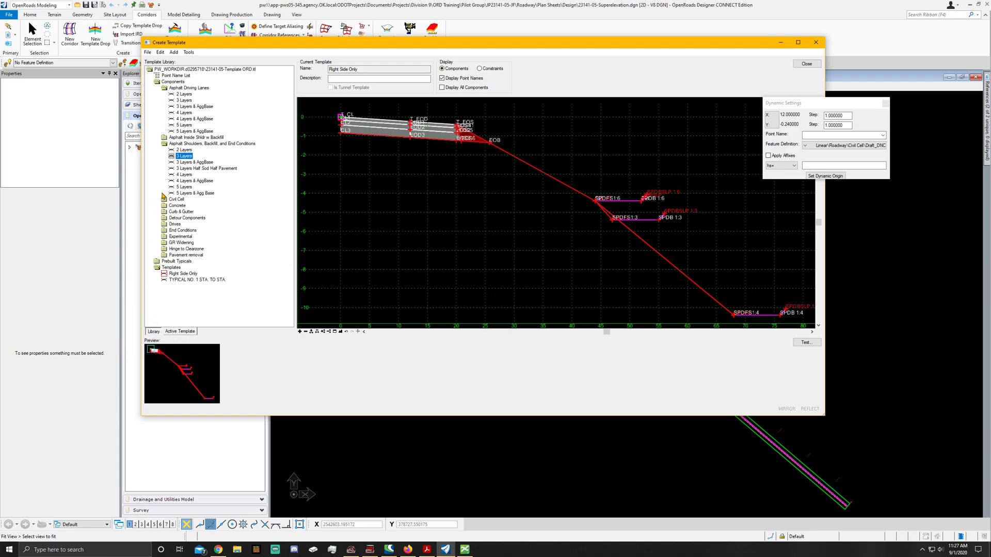
double_click(178, 82)
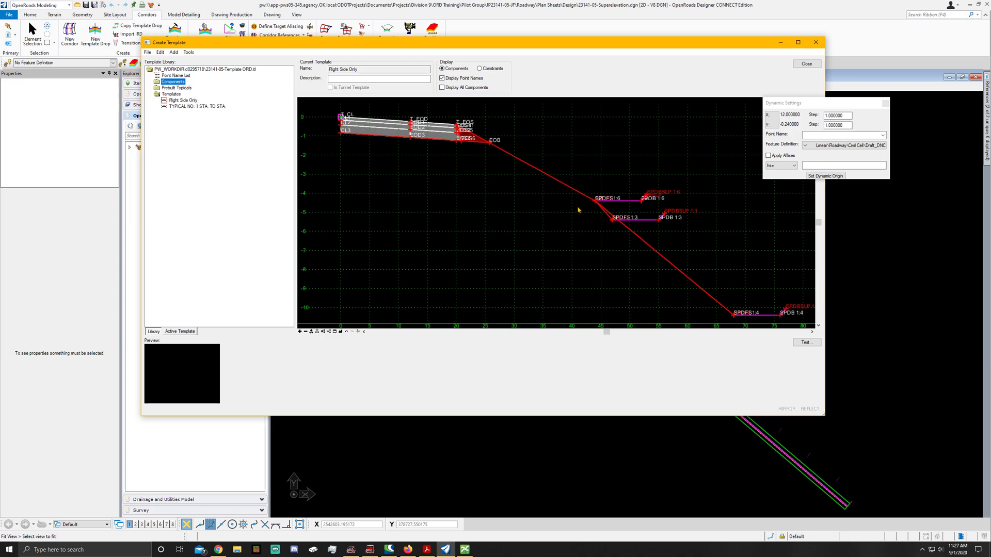
right_click(184, 108)
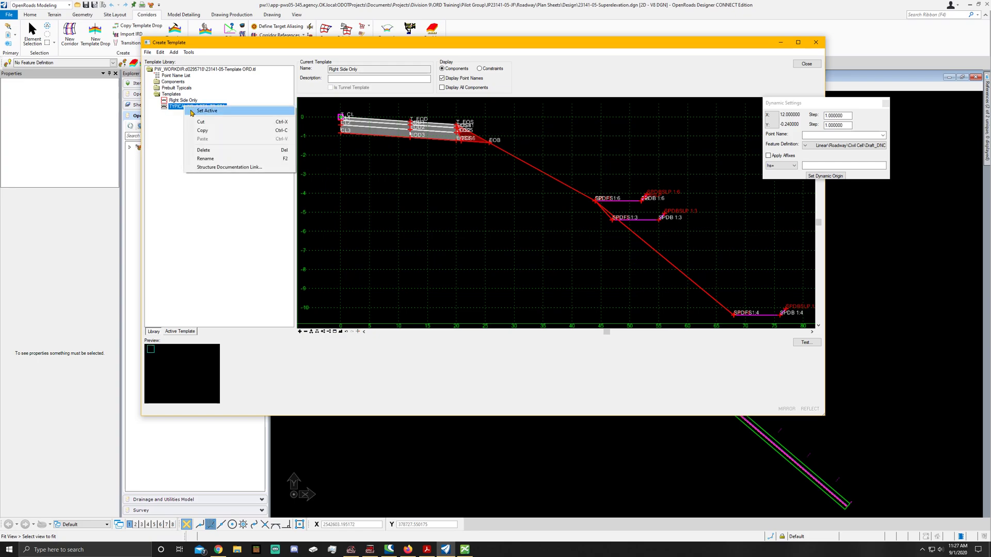
click(205, 158)
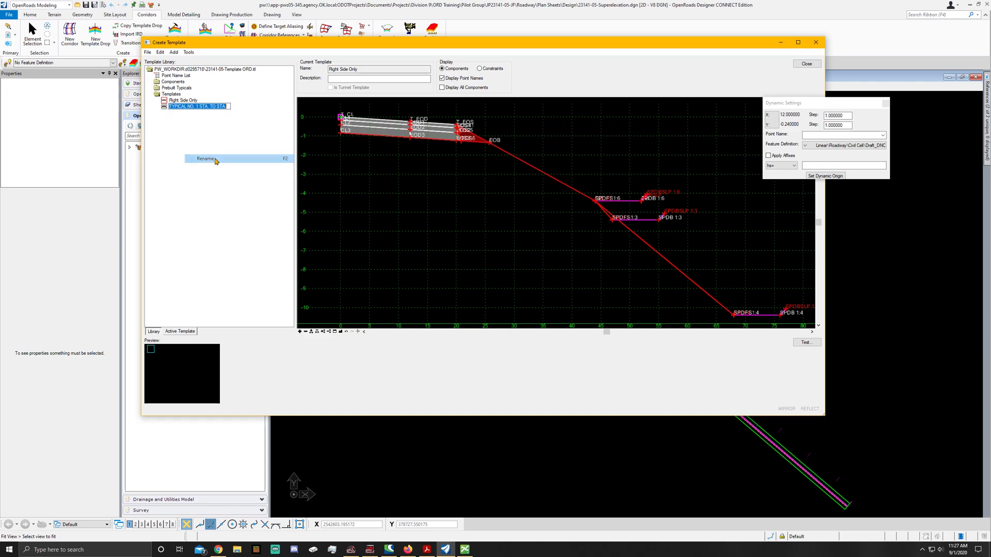
click(212, 108)
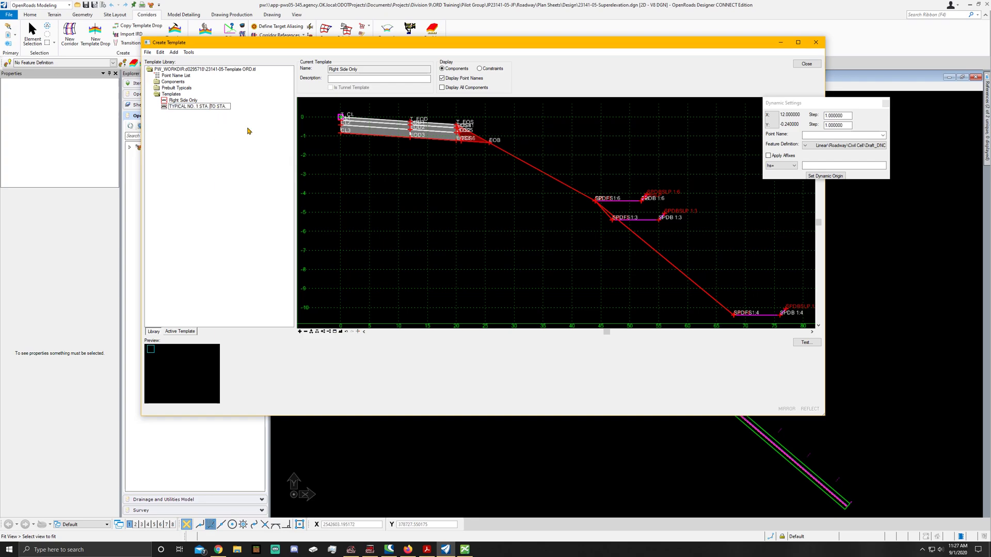
text(132+)
text(00)
text(1)
text(85+0)
text(0)
key(Return)
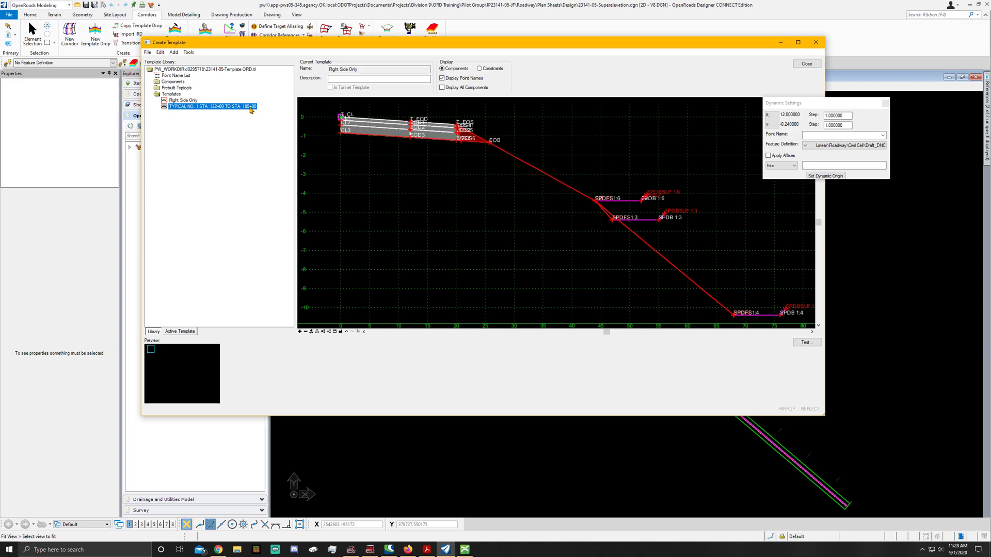
Step: Load the TYPICAL NO. 1 template as current and preview Right Side Only in the library
double_click(250, 111)
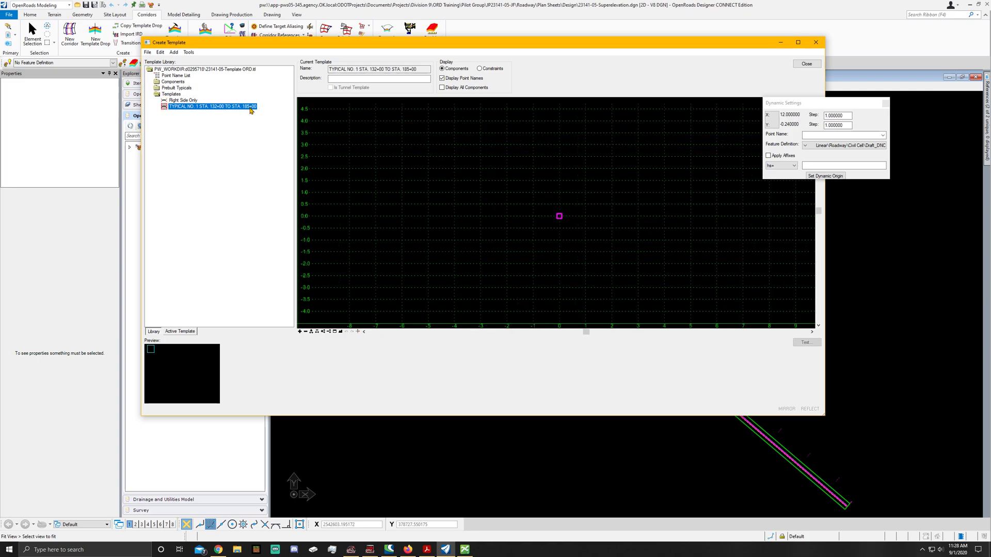
click(178, 100)
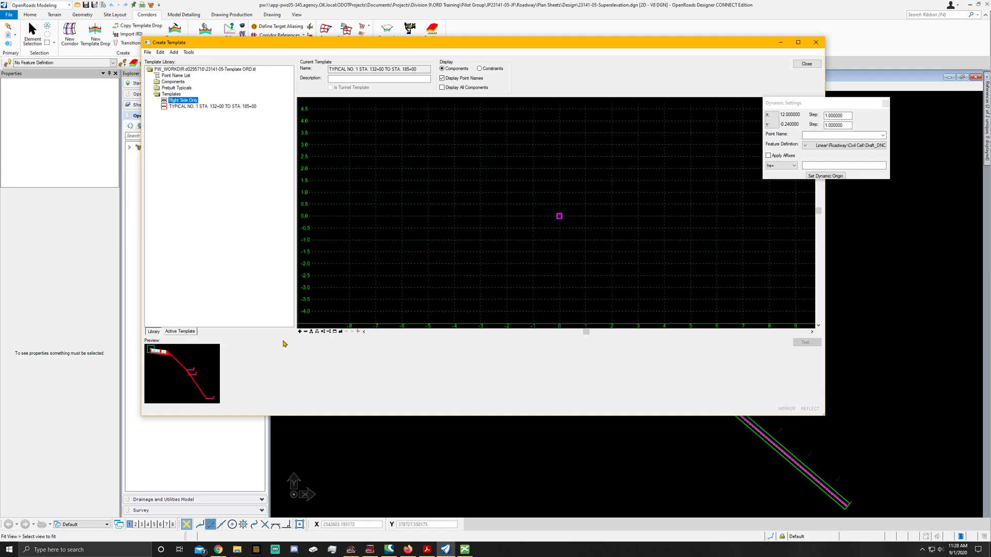
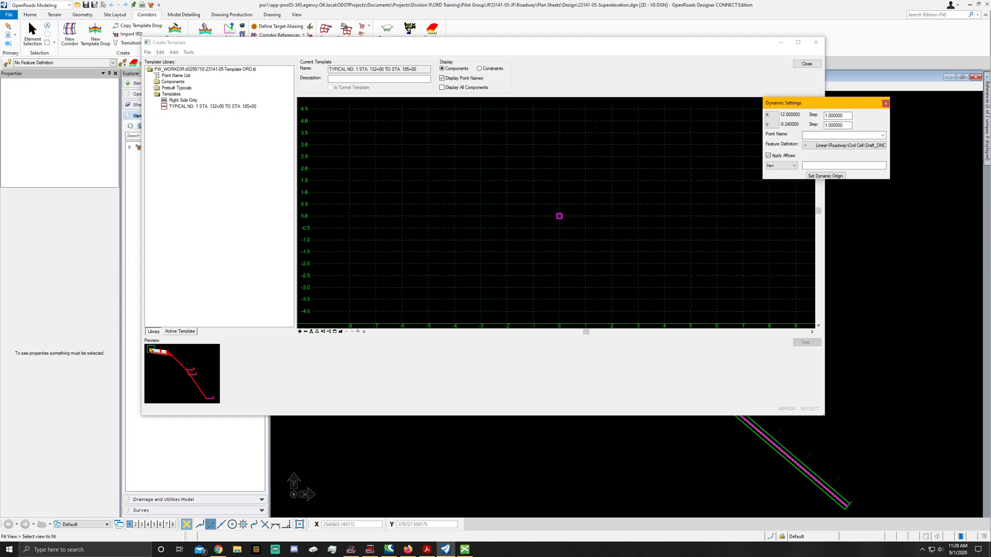
Step: Drag the Right Side Only template from the Template Library onto the Create Template canvas
mouse_move(152, 350)
mouse_down()
mouse_move(499, 230)
mouse_move(434, 179)
mouse_up()
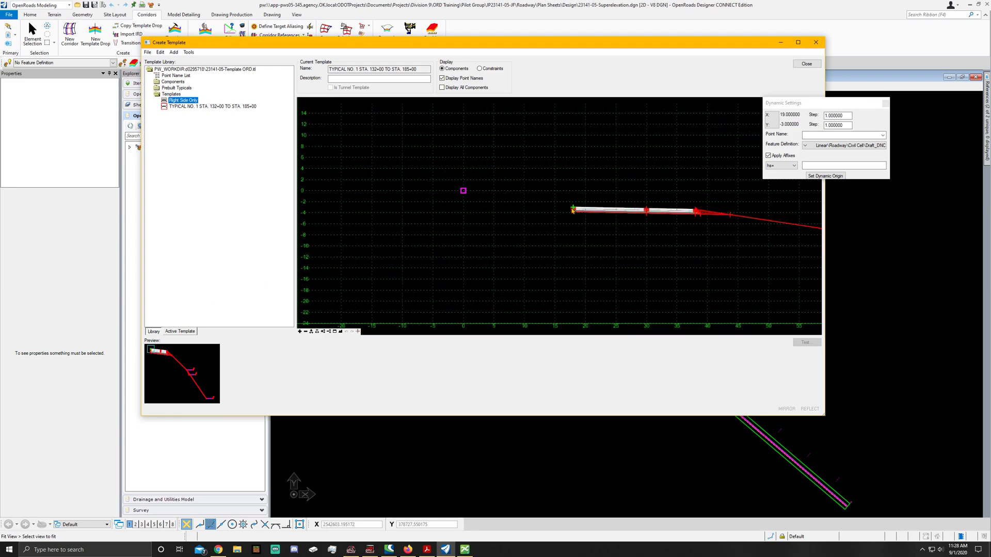
mouse_move(434, 175)
mouse_down()
mouse_move(578, 207)
mouse_move(474, 191)
mouse_up()
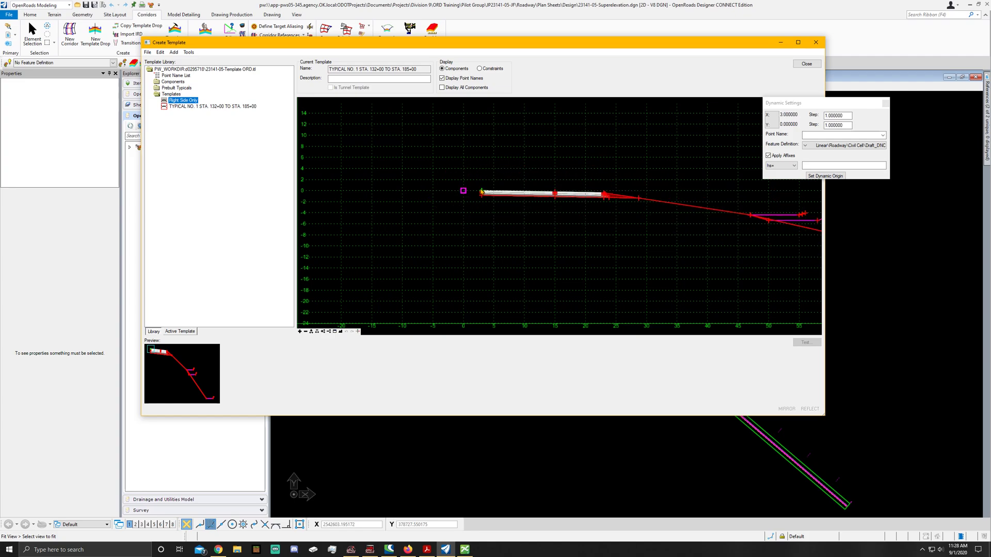
Step: Mirror the dragged Right Side Only template and drop the two-sided section at the origin
right_click(474, 194)
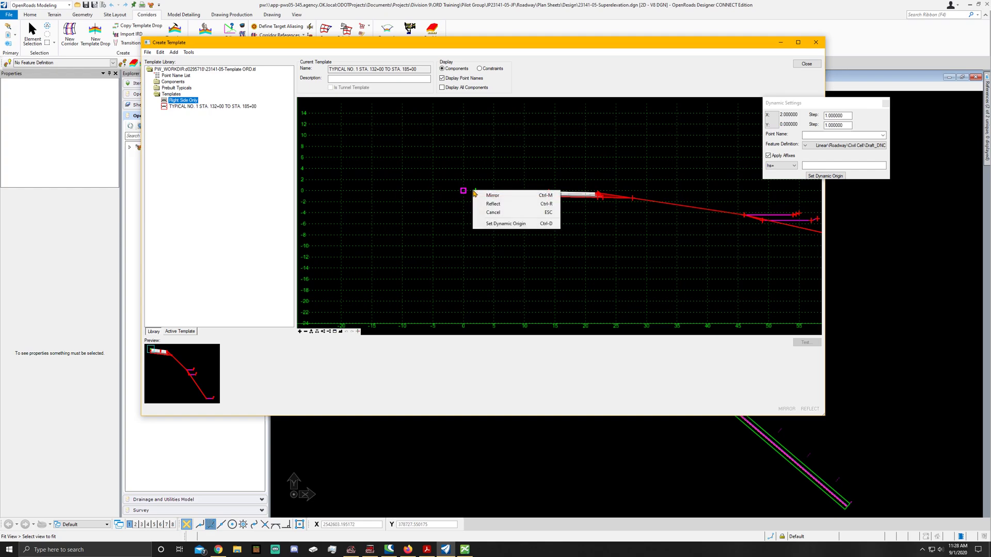
click(493, 195)
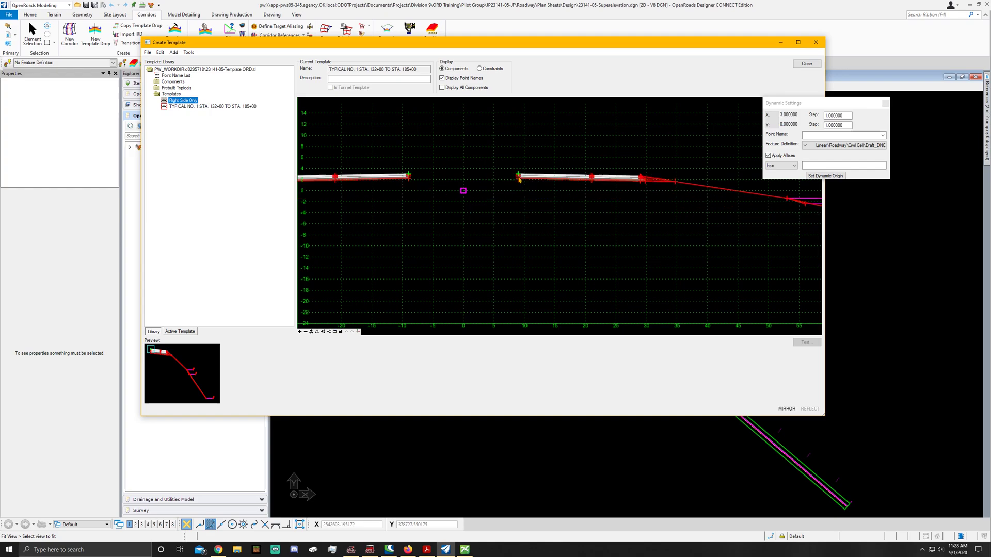
drag(504, 185, 513, 175)
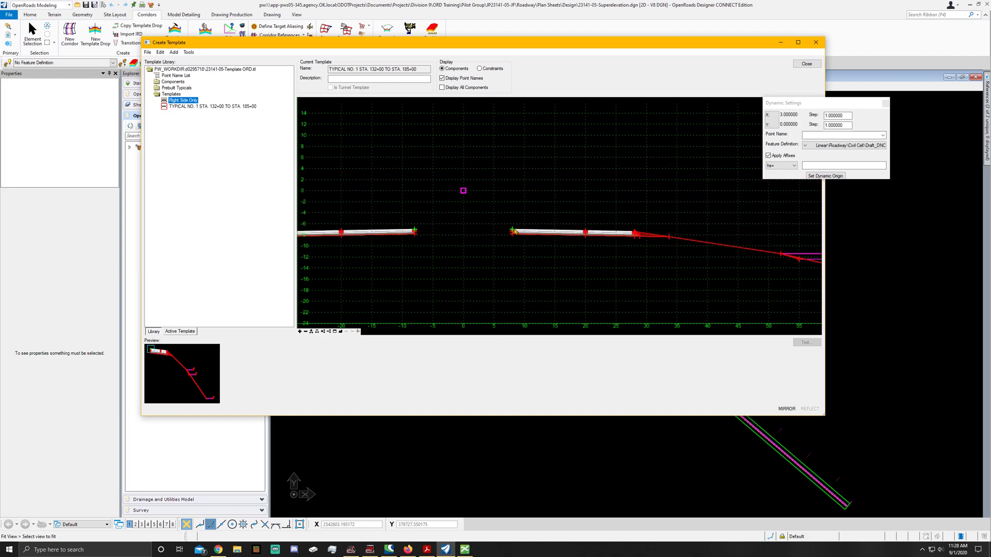
drag(463, 233, 467, 199)
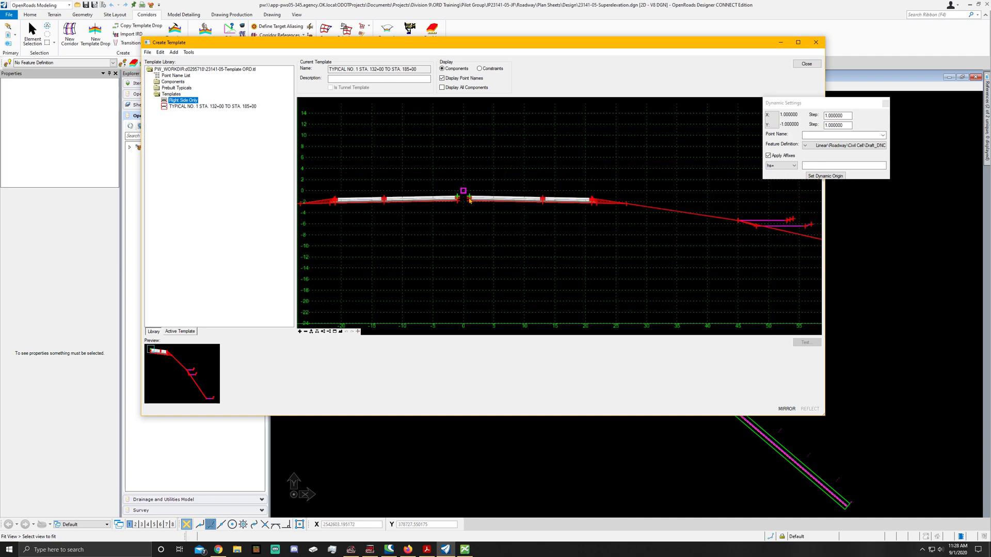
scroll(469, 200, up, 2)
scroll(481, 202, up, 2)
scroll(495, 203, up, 2)
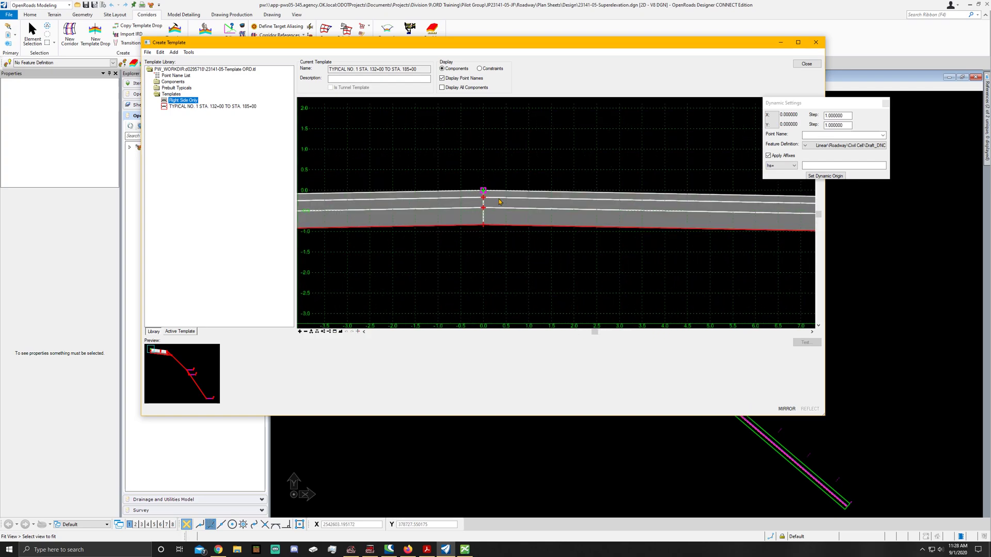
scroll(486, 192, up, 1)
scroll(485, 196, up, 2)
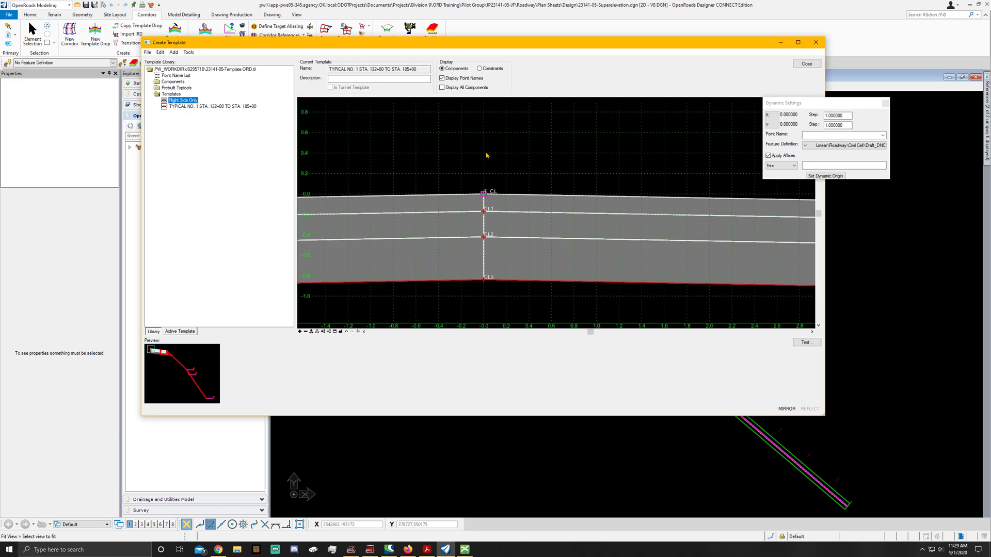
scroll(492, 158, down, 2)
scroll(499, 163, down, 1)
scroll(508, 167, down, 2)
scroll(518, 172, down, 2)
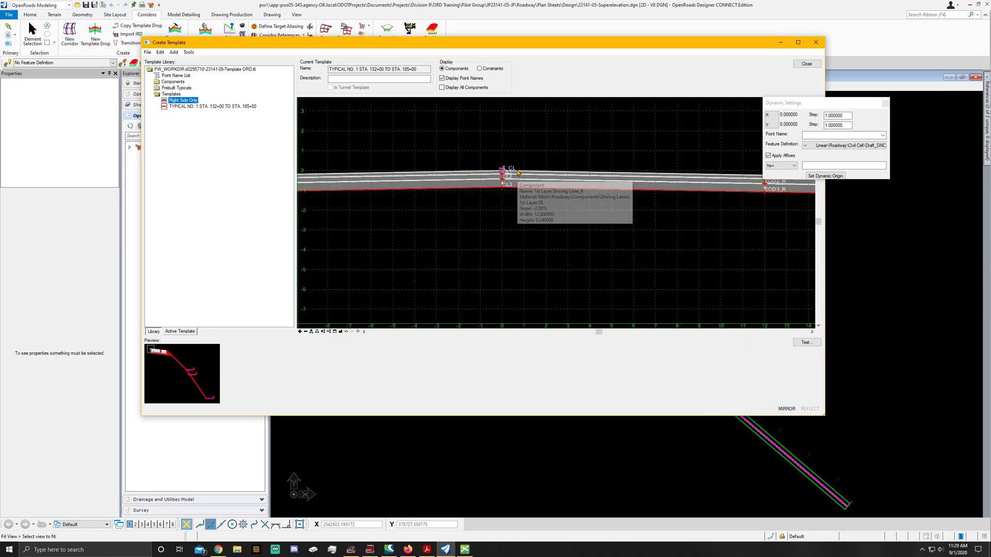
scroll(503, 172, down, 2)
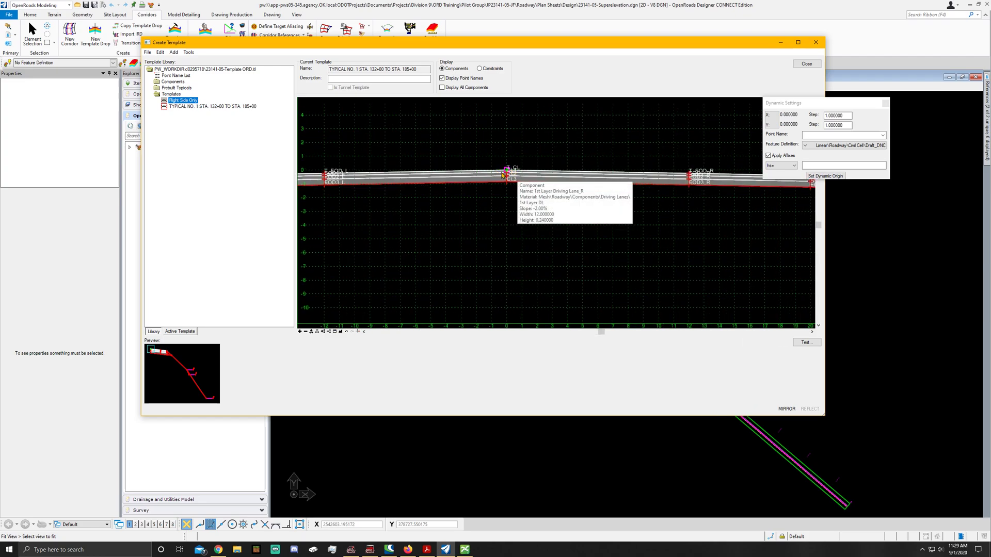
scroll(697, 182, up, 2)
scroll(677, 184, up, 1)
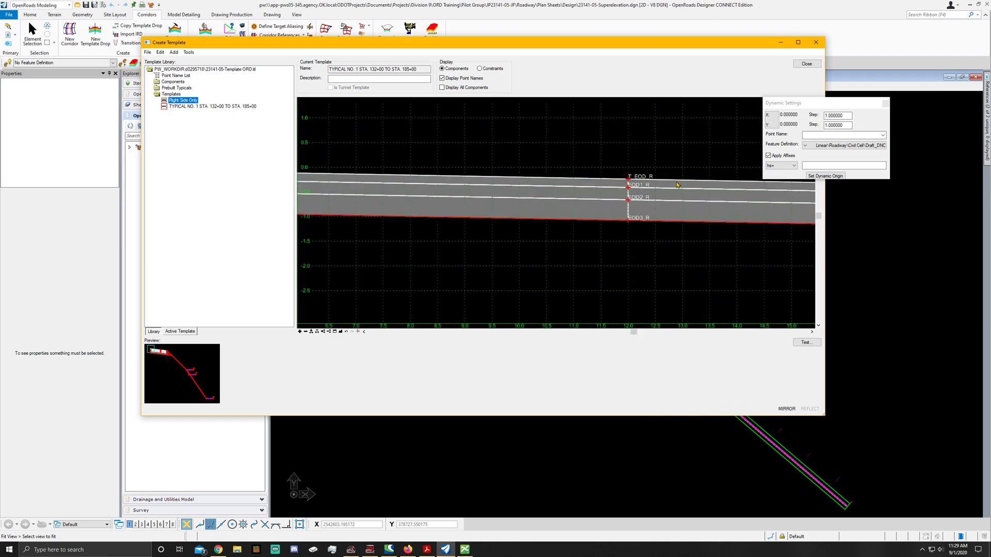
mouse_move(642, 182)
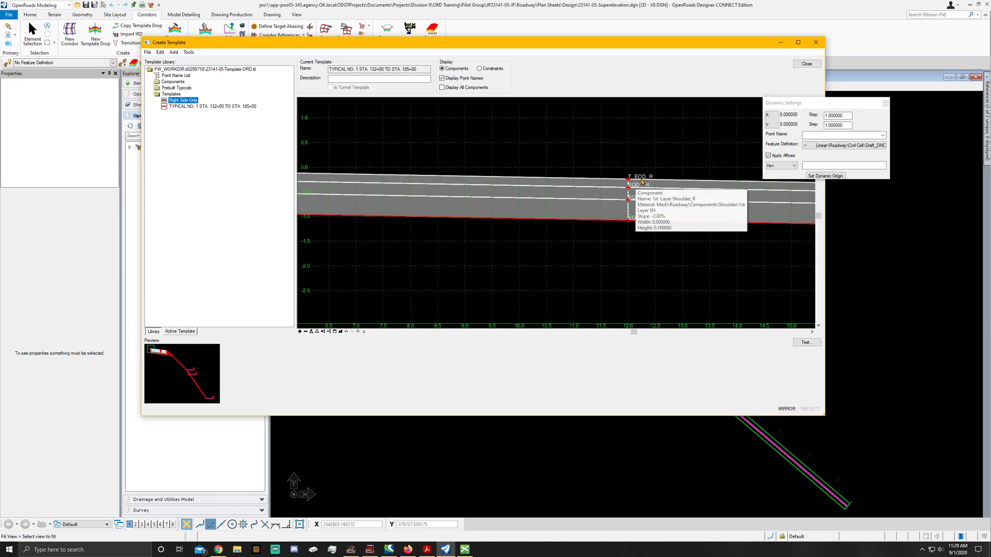
scroll(652, 180, down, 1)
scroll(643, 178, down, 1)
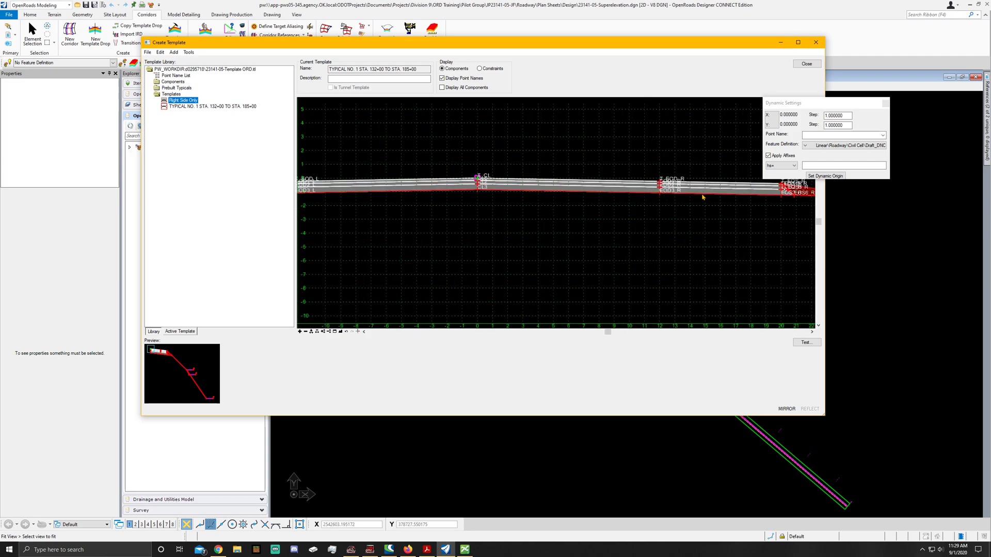
scroll(543, 193, down, 1)
scroll(401, 200, up, 1)
scroll(450, 178, up, 2)
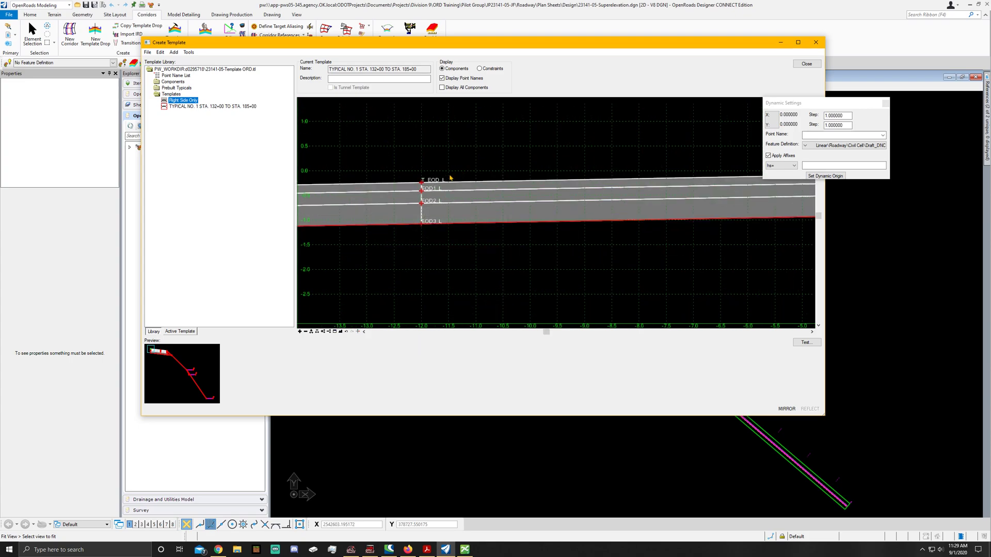
mouse_move(450, 184)
scroll(395, 180, down, 4)
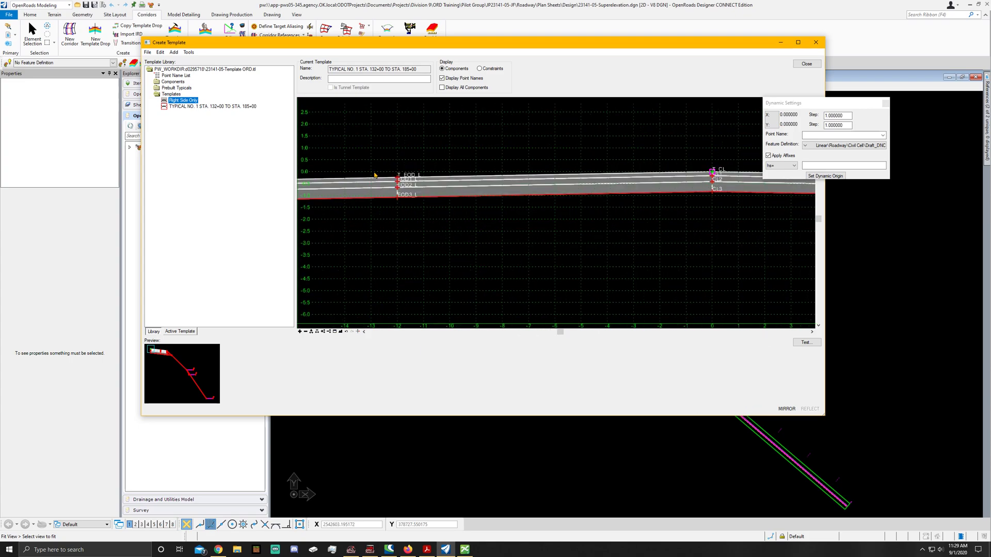
scroll(485, 176, up, 3)
scroll(485, 178, up, 3)
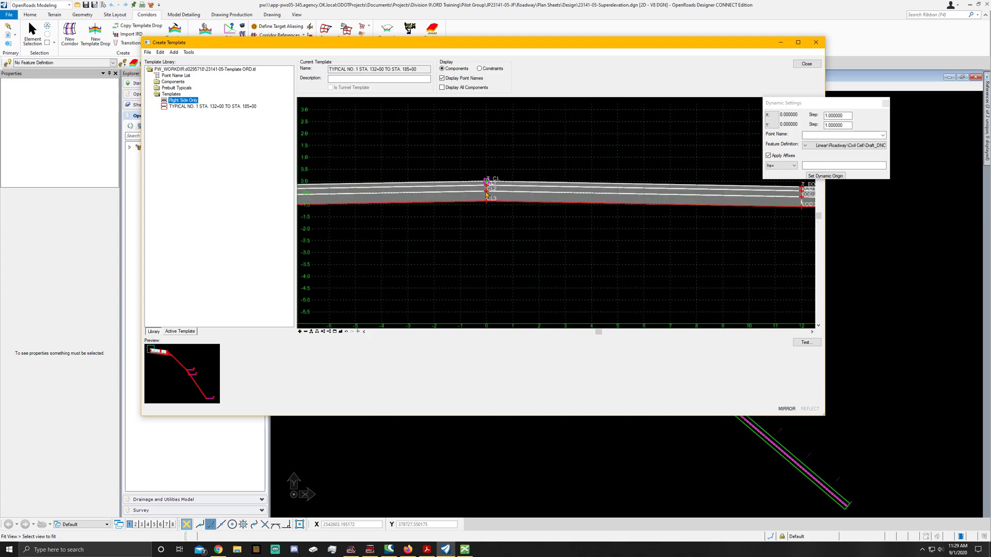
scroll(487, 182, up, 3)
scroll(487, 186, up, 3)
scroll(486, 187, up, 1)
Step: Merge the mirrored components at the CL, CL1 and CL2 centreline points
right_click(496, 171)
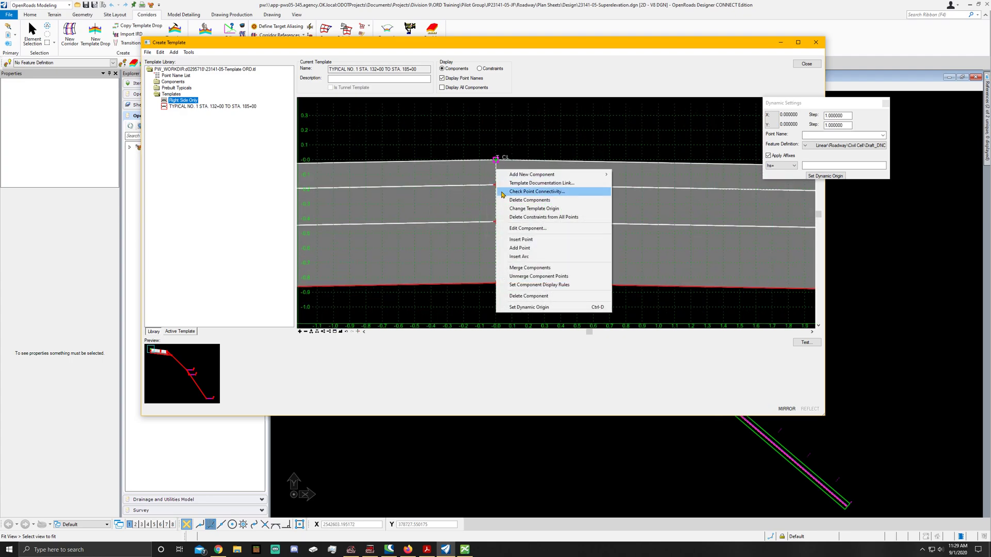
click(531, 268)
right_click(496, 211)
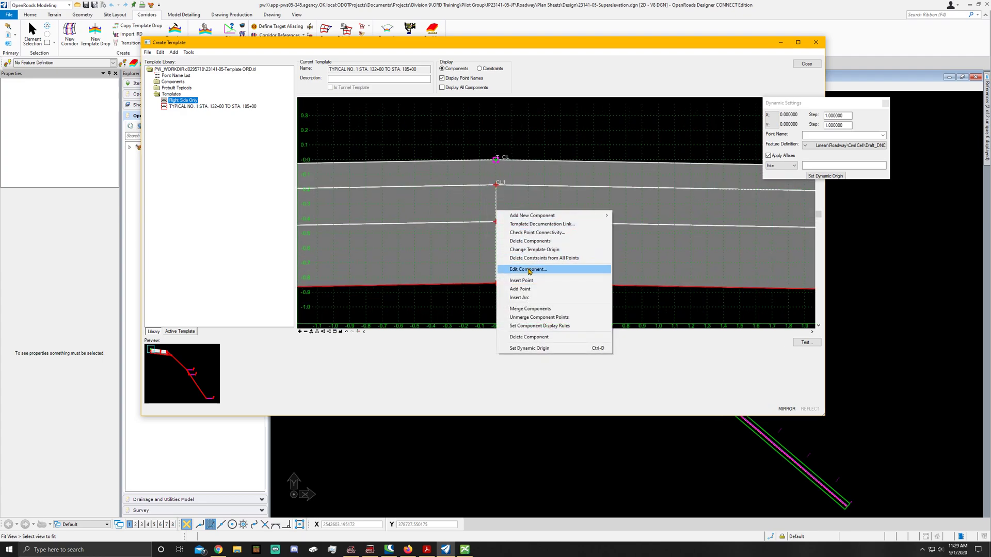
click(535, 308)
right_click(497, 249)
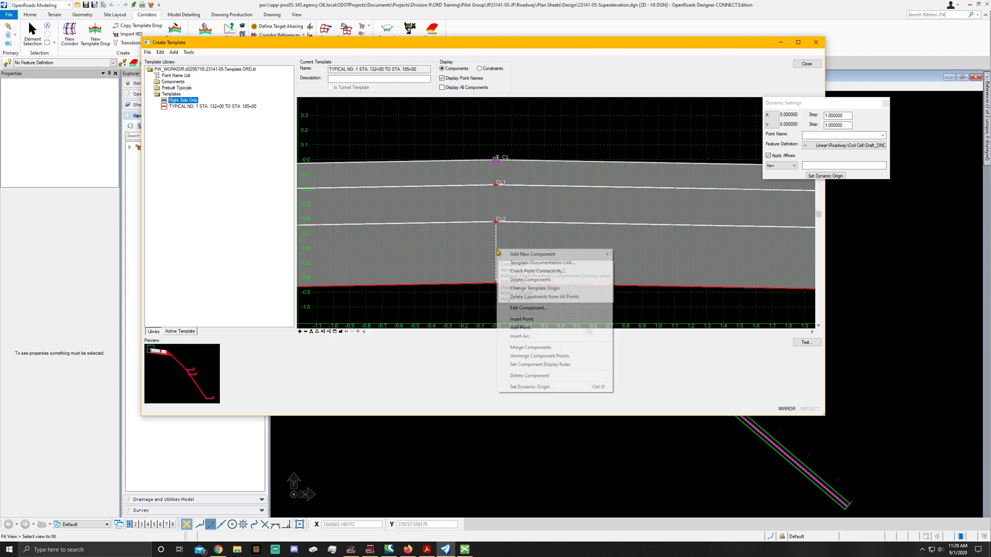
click(558, 349)
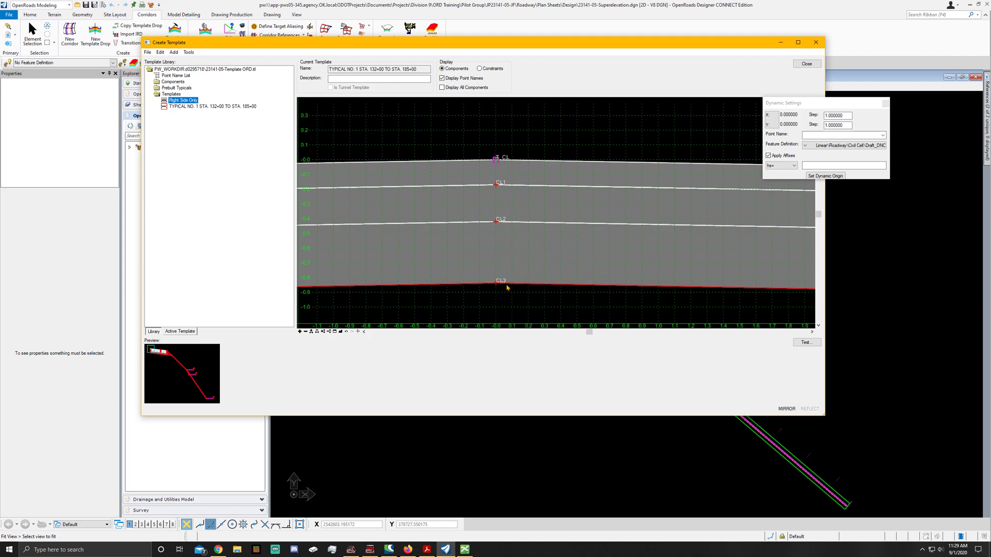
scroll(612, 229, down, 1)
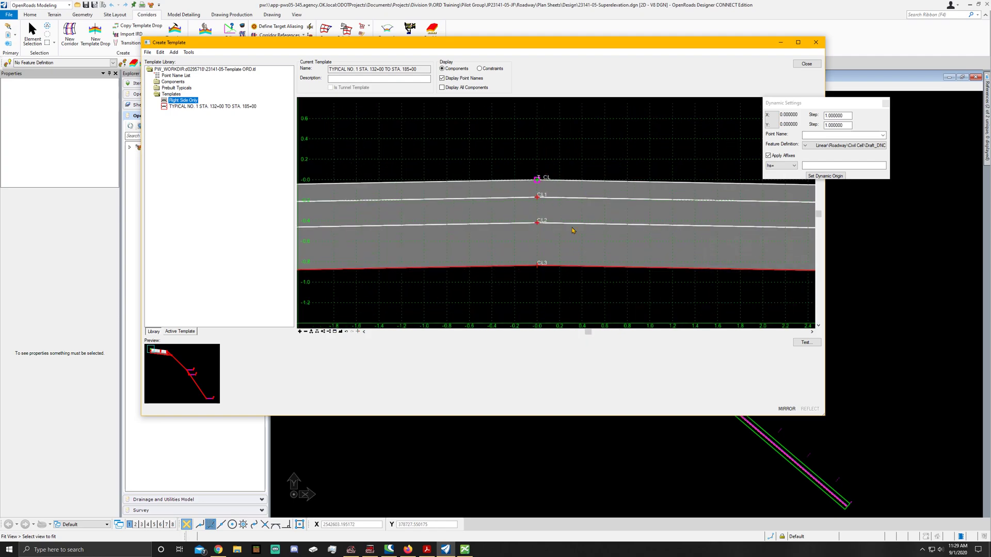
scroll(532, 210, down, 1)
scroll(586, 222, down, 1)
scroll(480, 256, down, 1)
scroll(429, 255, up, 1)
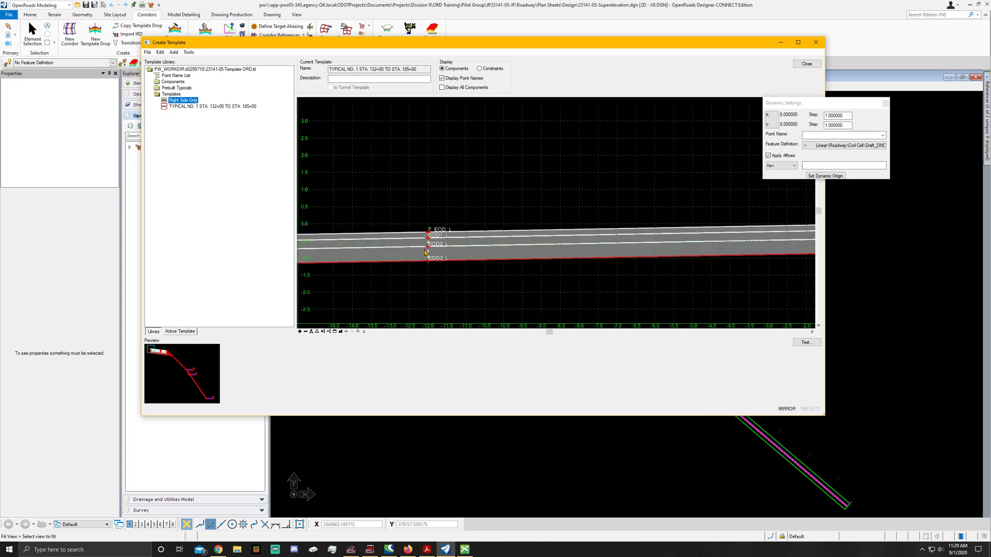
scroll(429, 256, up, 1)
scroll(431, 261, up, 1)
scroll(431, 262, up, 1)
Step: Merge the components at the left EOD_L and right EOD_R edge points
right_click(431, 262)
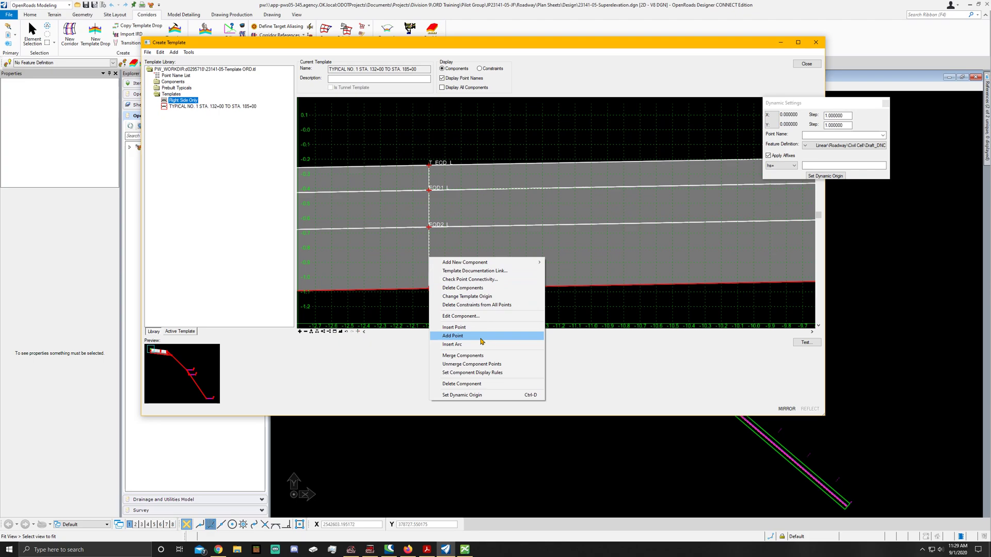
click(481, 356)
click(382, 264)
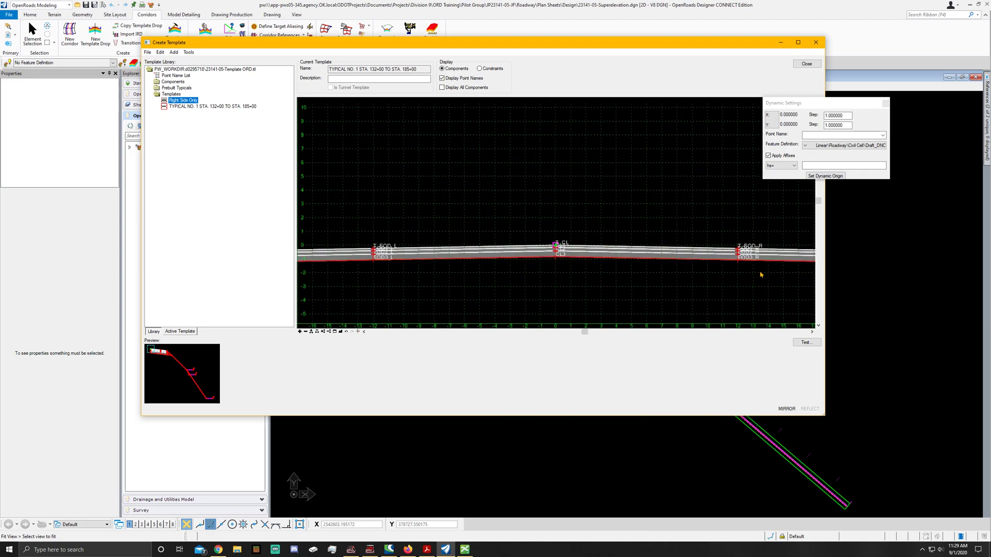
scroll(761, 275, up, 2)
scroll(725, 272, up, 3)
right_click(712, 260)
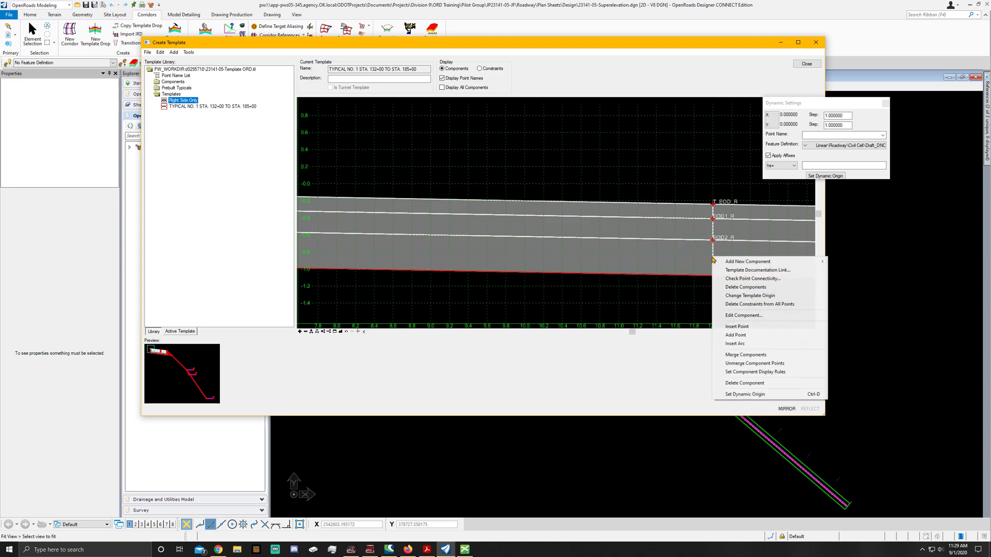
click(740, 355)
scroll(758, 243, down, 1)
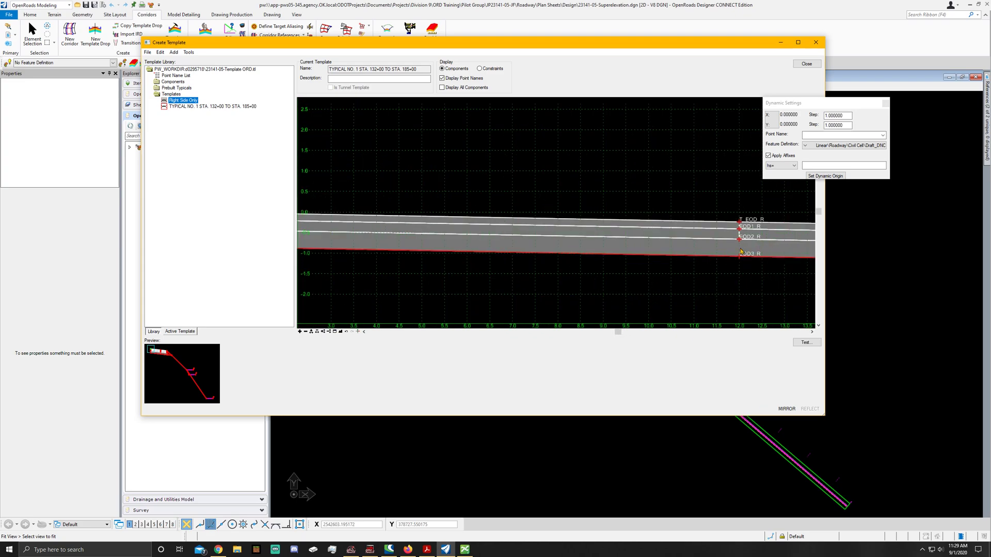
scroll(770, 245, down, 1)
scroll(622, 244, down, 1)
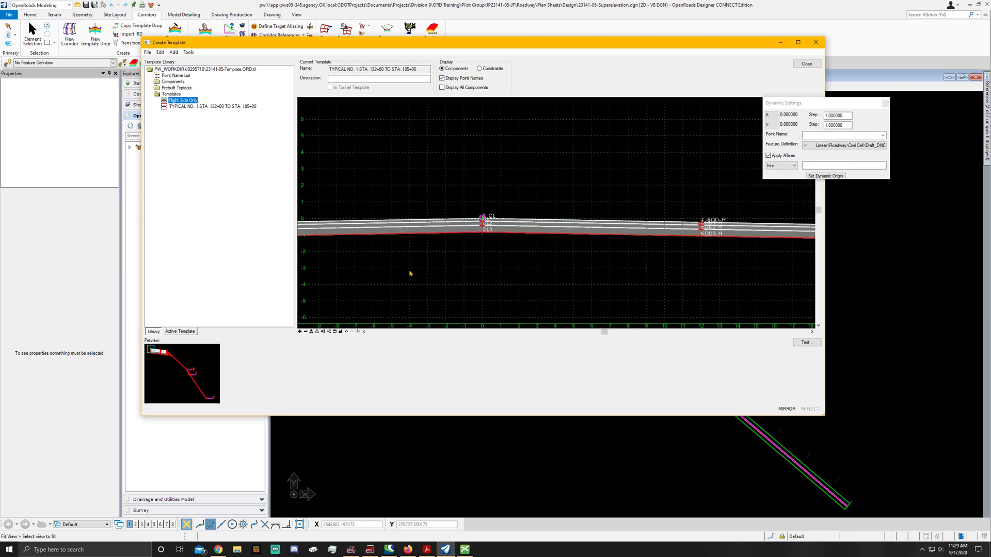
Step: Fit the whole template in view
click(345, 331)
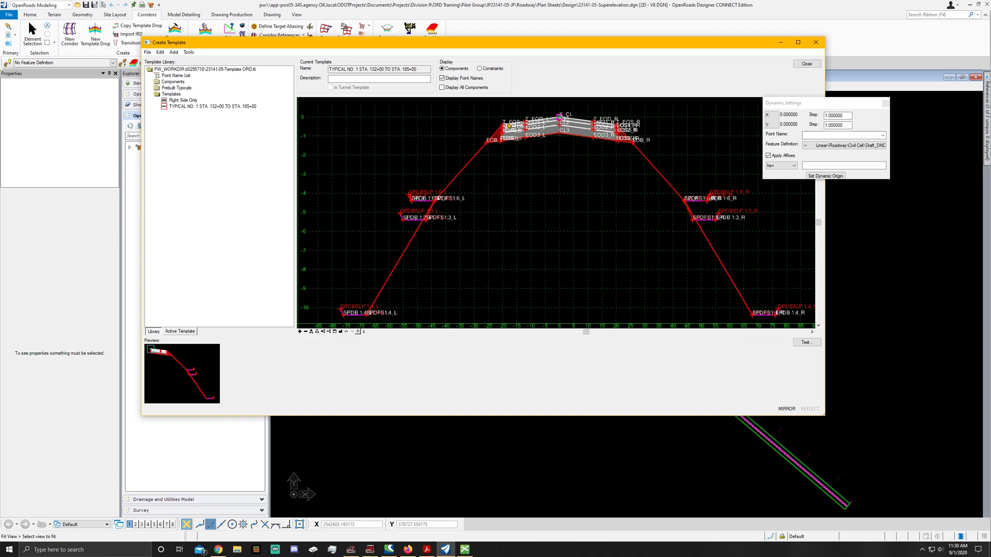
mouse_move(502, 138)
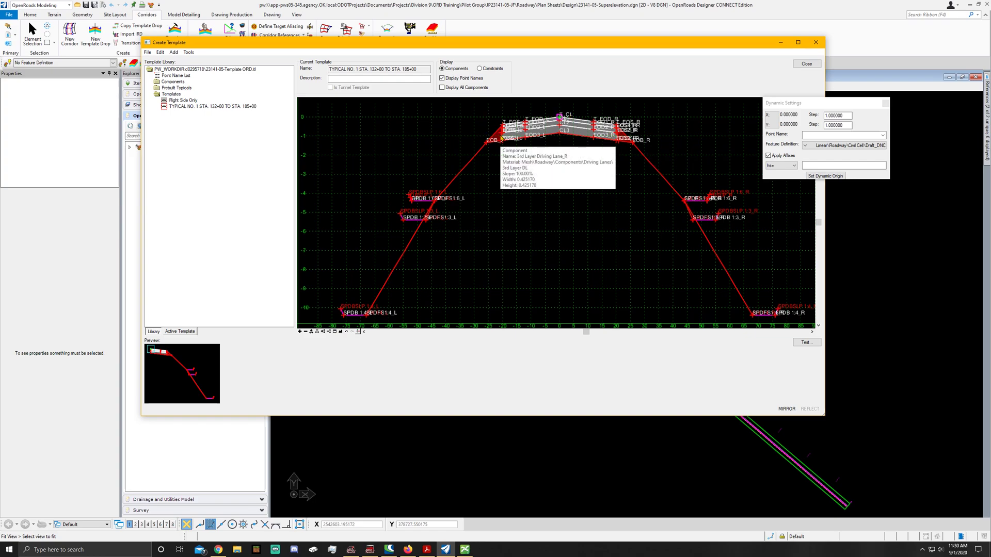
scroll(589, 116, up, 2)
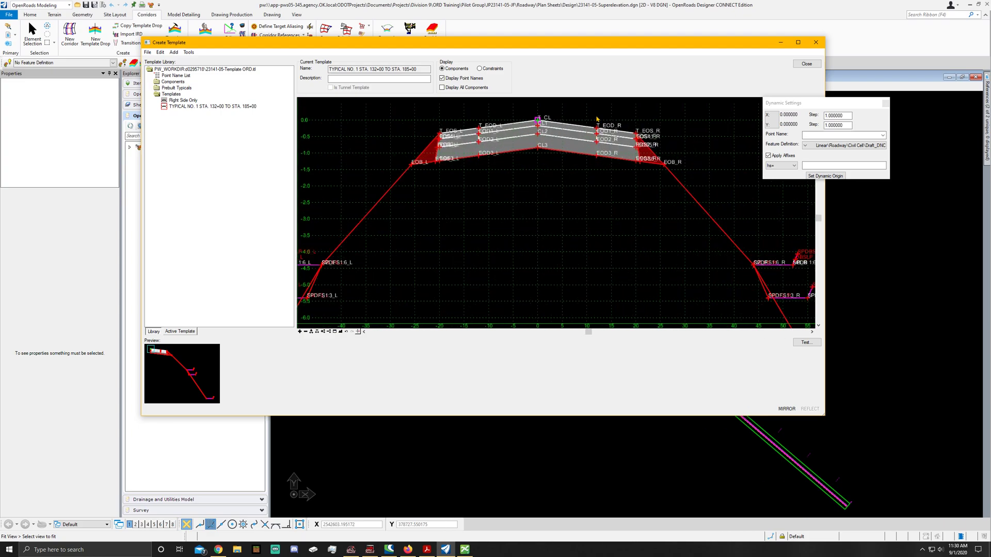
scroll(589, 116, up, 1)
scroll(652, 137, up, 3)
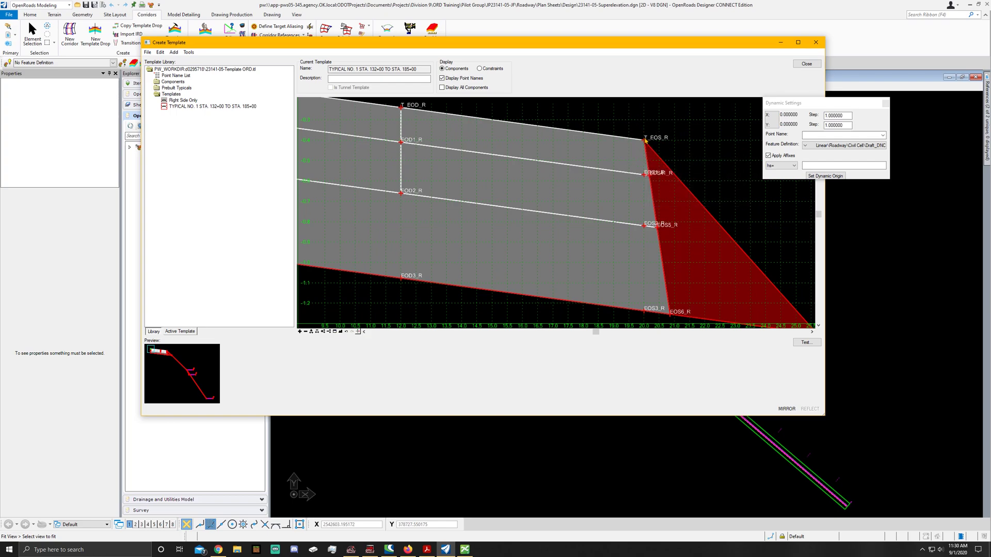
Step: Open T_EOS_R's Point Properties, enable Parent 2 and bring up its Rollover Values
double_click(645, 141)
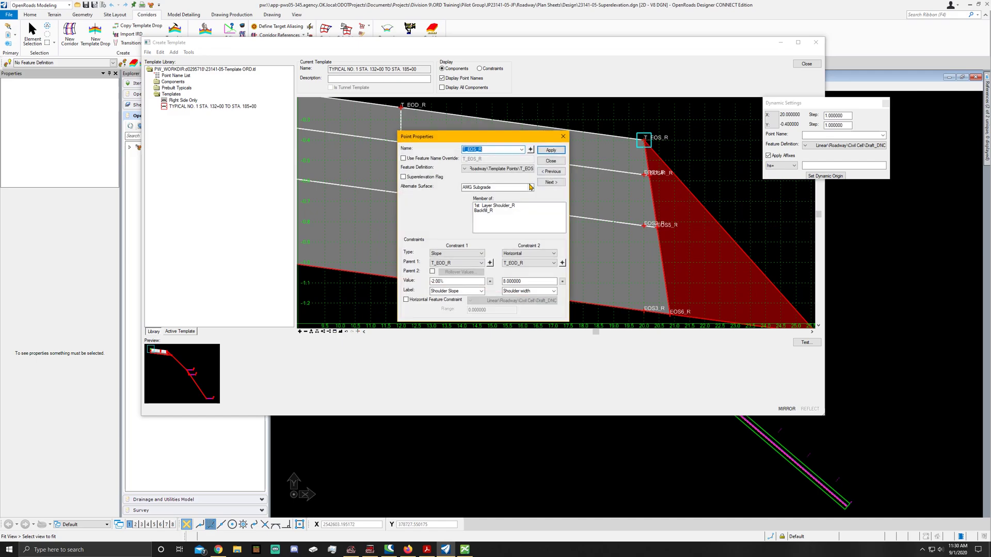
click(432, 272)
click(474, 274)
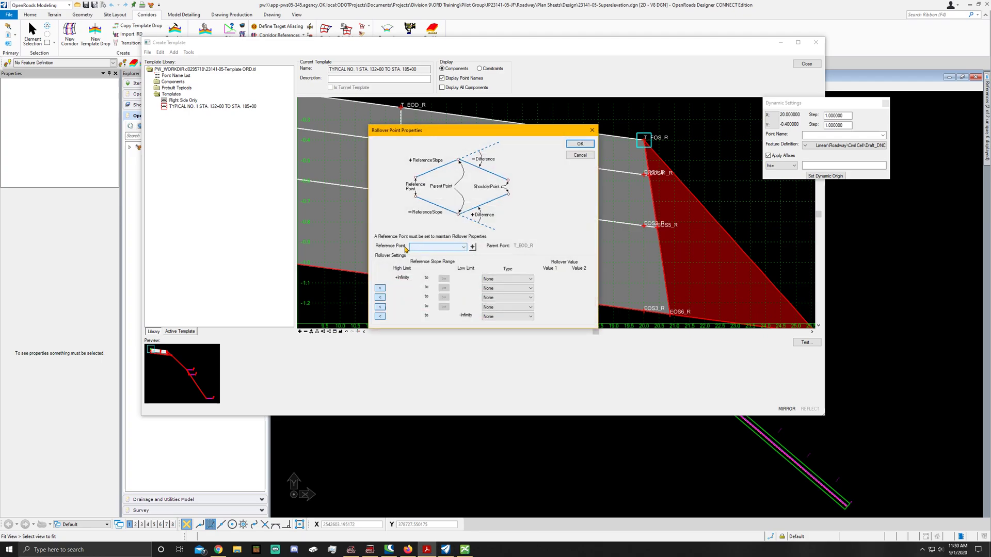
Step: Reference T_CL and set the top rollover row to Highside Difference, -7.00%
click(457, 250)
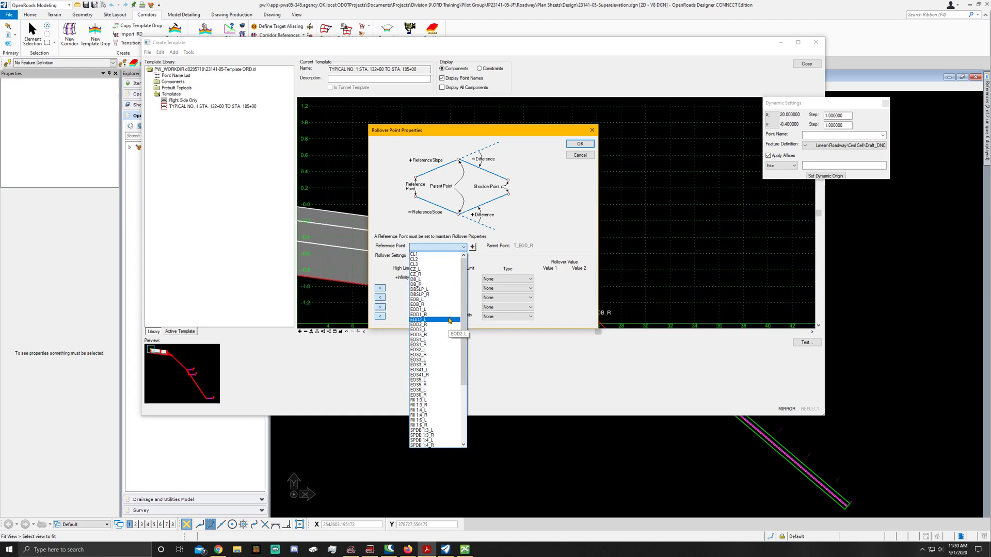
scroll(463, 282, down, 6)
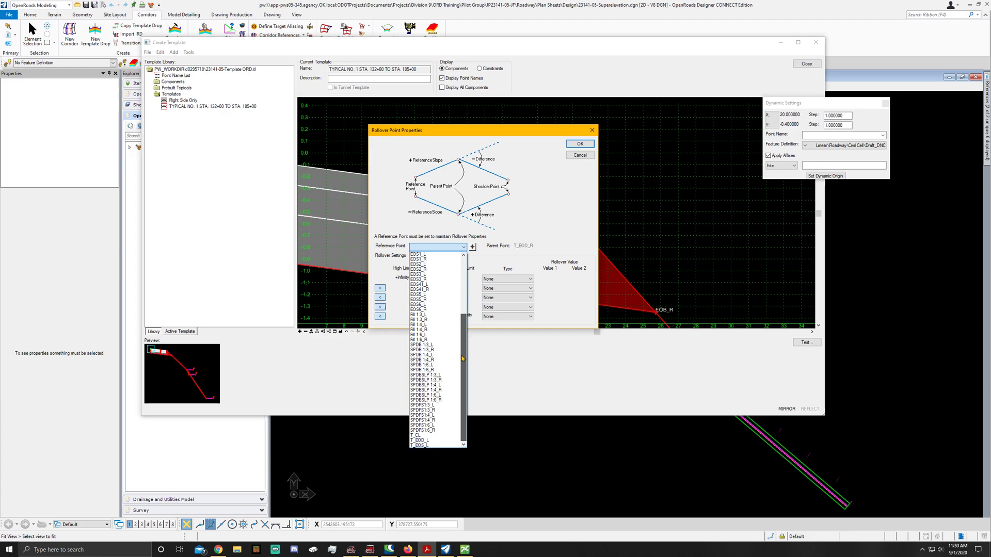
click(414, 438)
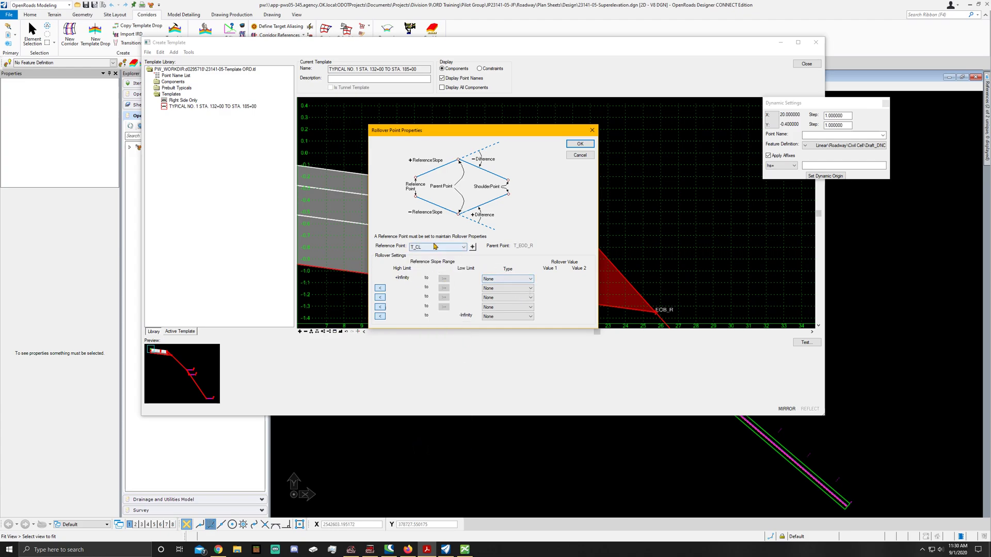
click(519, 282)
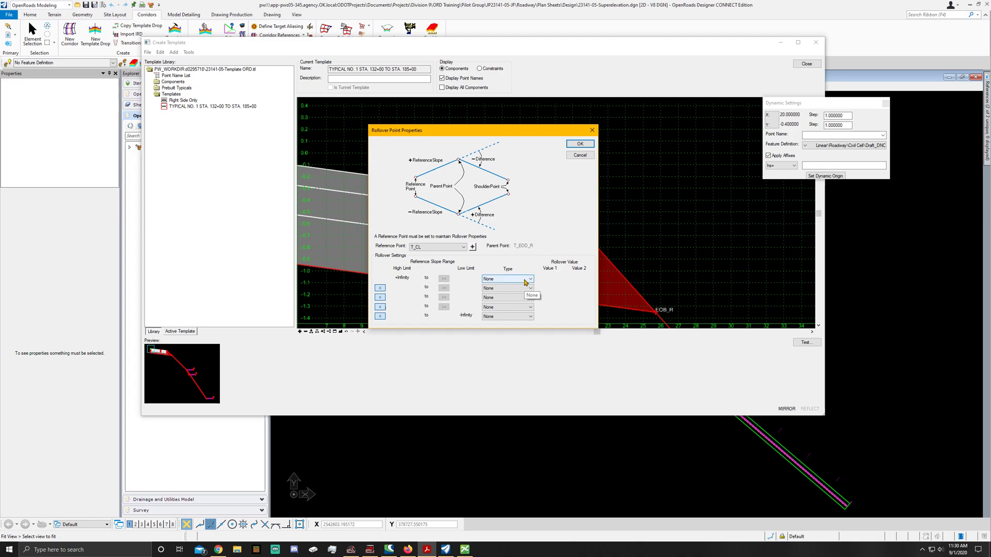
click(527, 281)
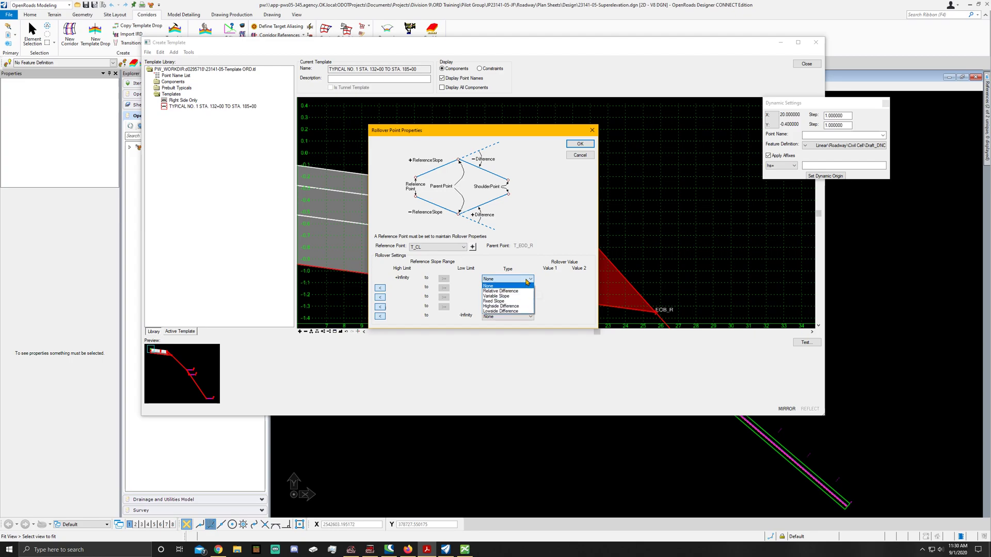
click(507, 297)
drag(549, 280, 539, 279)
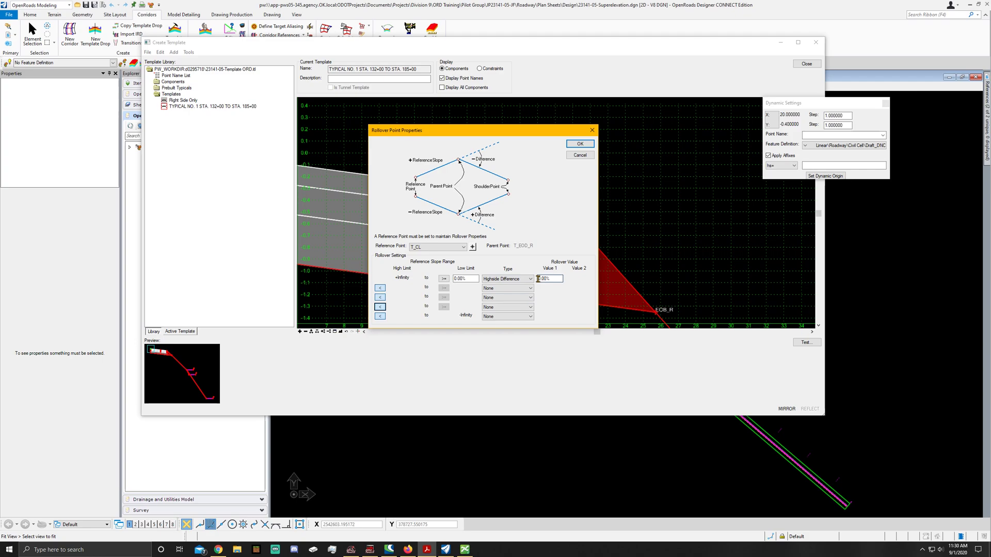
key(BackSpace)
key(Return)
click(475, 272)
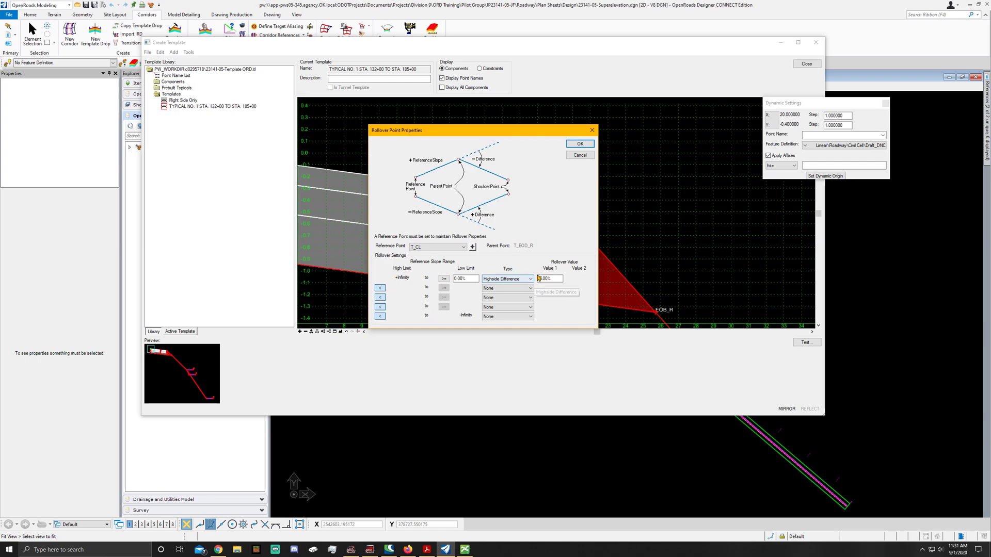
double_click(548, 278)
text(-7)
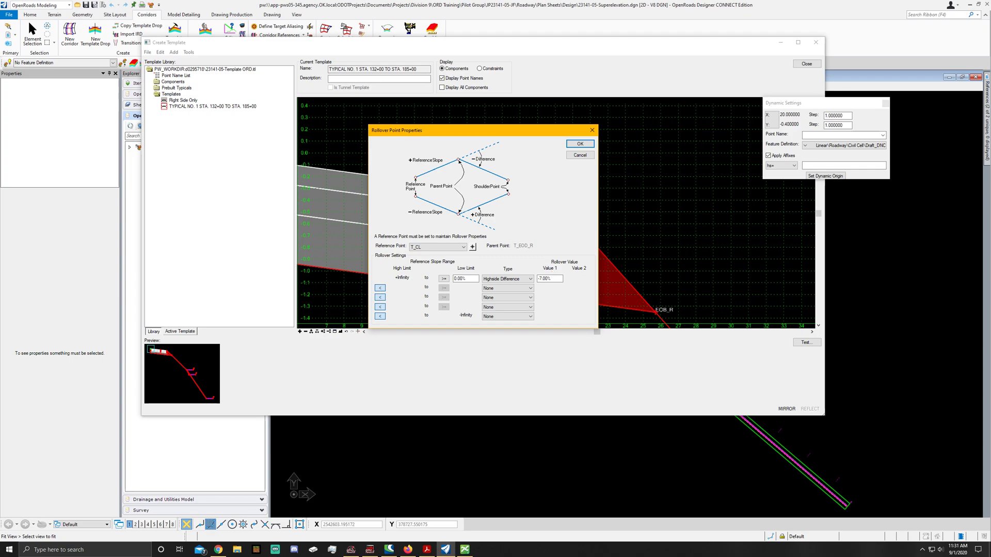
click(561, 281)
Step: Set the bottom rollover row to Lowside Difference 0.00% and accept the settings
click(515, 317)
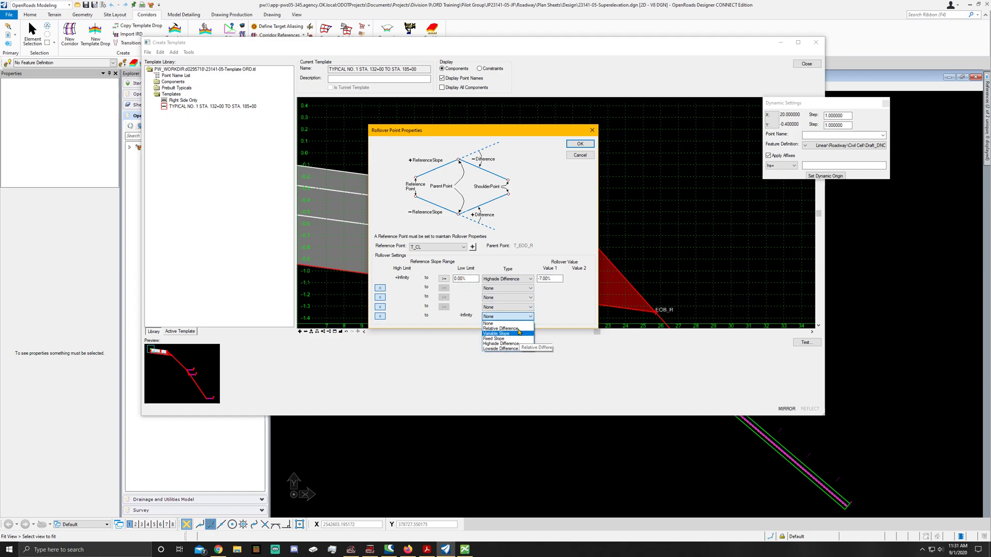
click(526, 349)
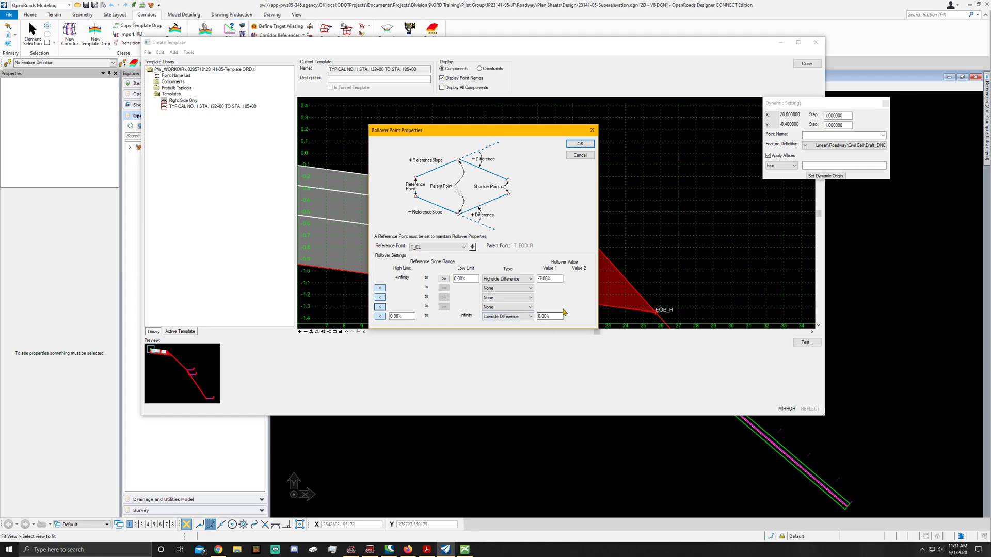
click(545, 316)
click(580, 145)
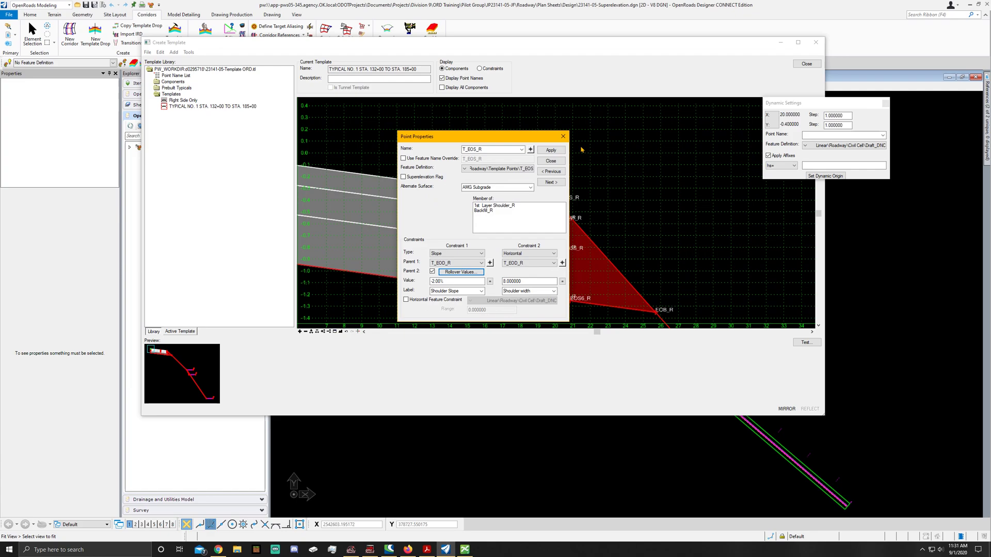
Step: Close the T_EOS_R Point Properties dialog
click(559, 161)
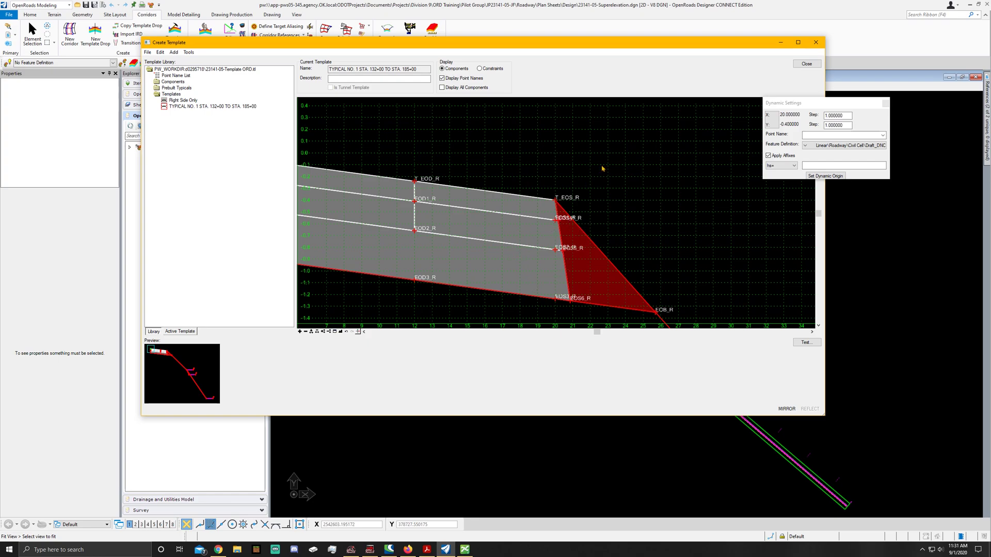
scroll(671, 211, down, 2)
scroll(670, 214, down, 2)
scroll(670, 217, down, 2)
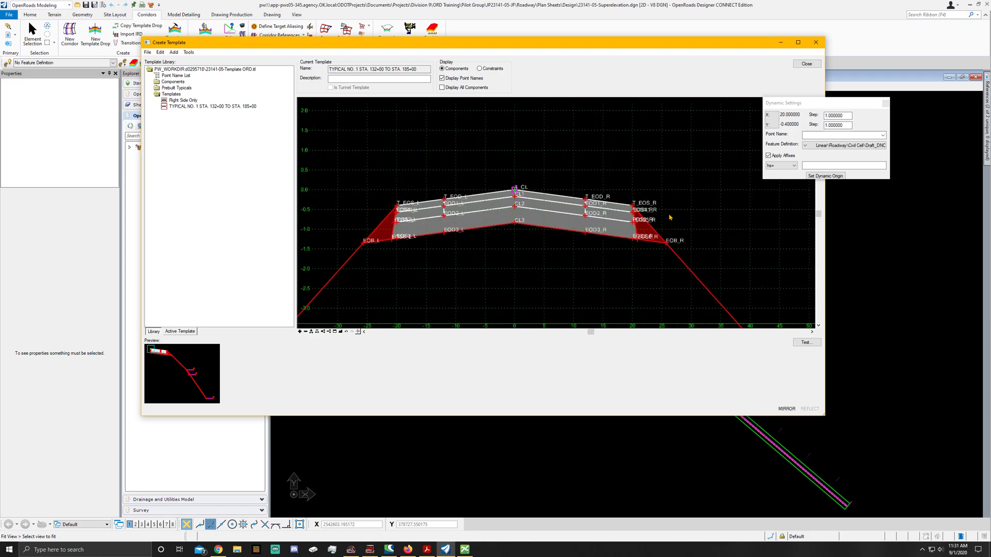
scroll(410, 215, up, 2)
scroll(459, 220, up, 2)
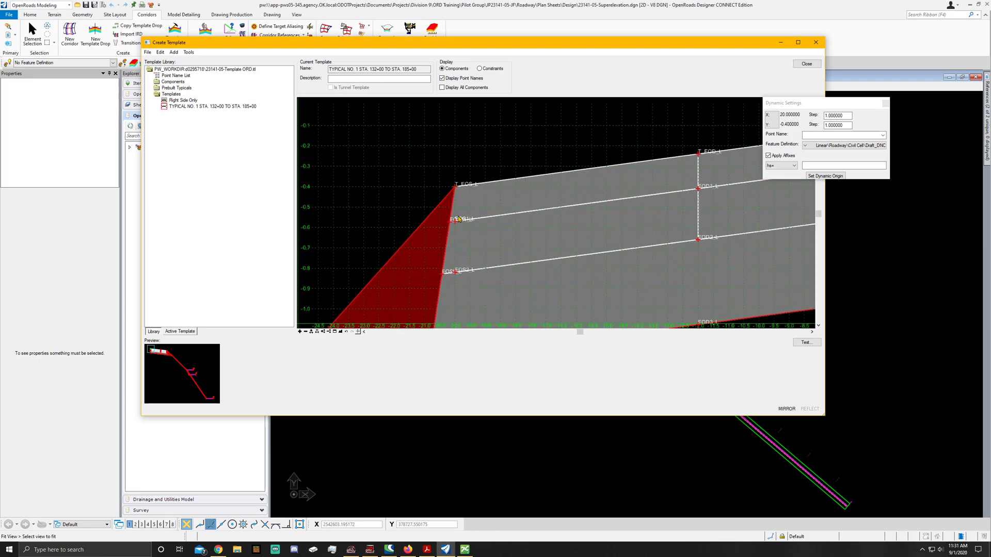
Step: Open T_EOS_L's Point Properties, enable Parent 2 and bring up its Rollover Values
double_click(455, 186)
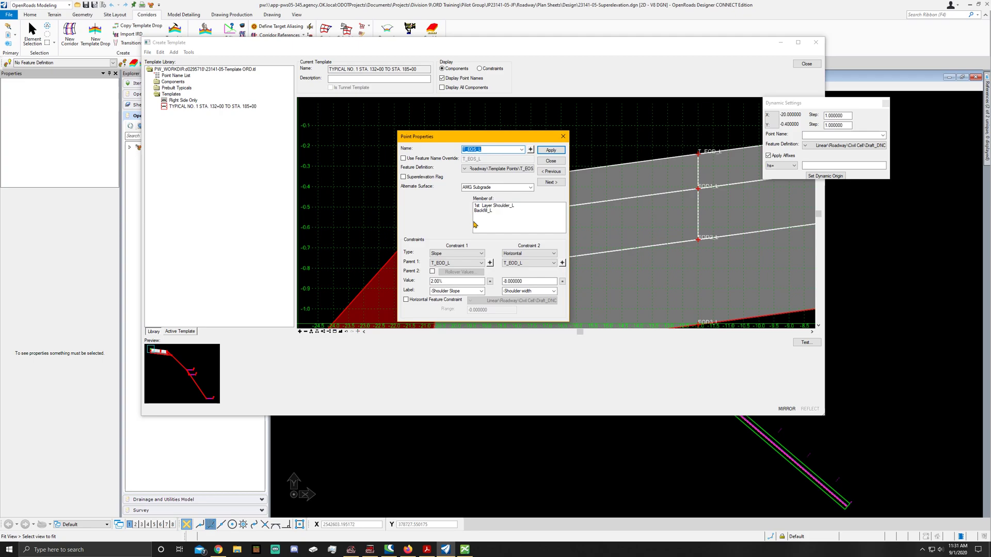
click(433, 272)
click(456, 271)
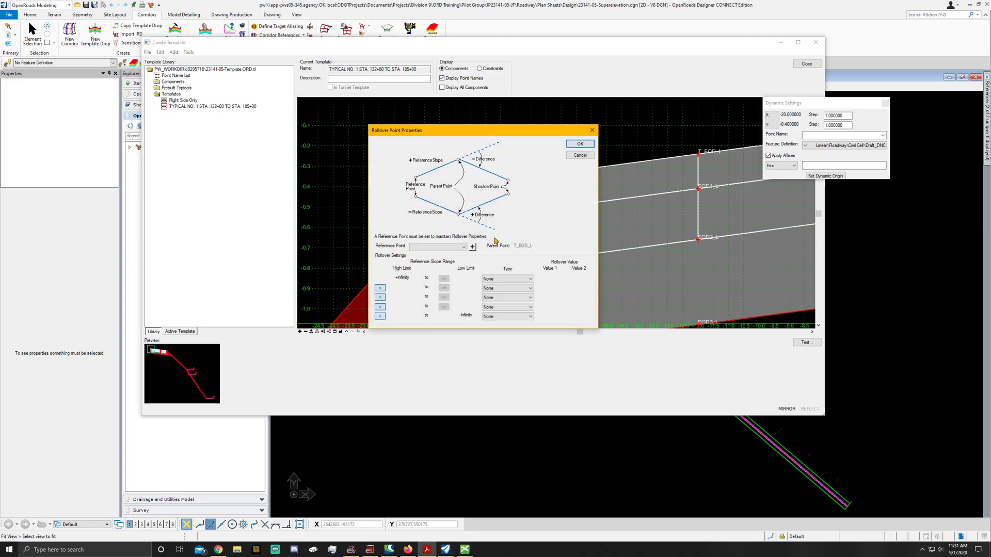
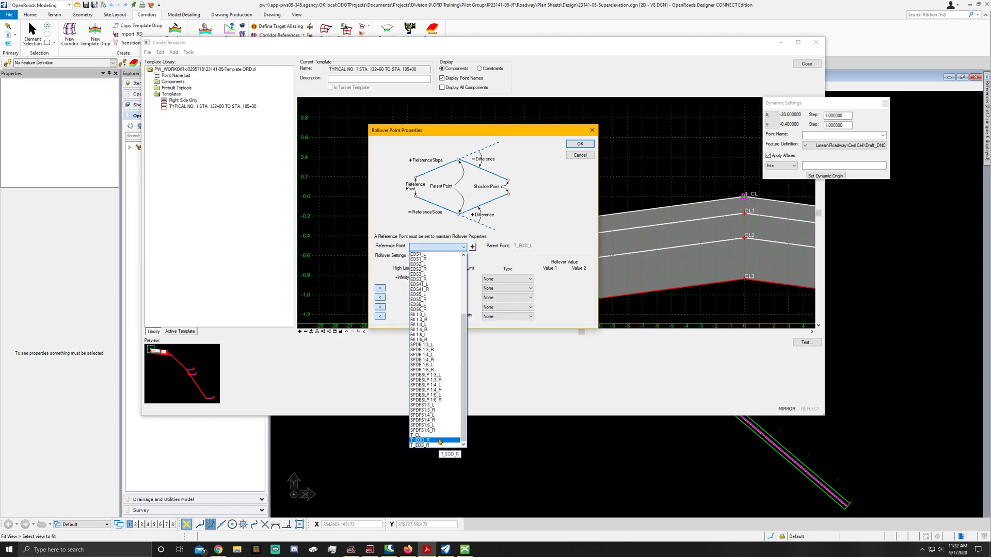
Step: Give T_EOS_L rollover ranges about reference T_CL: first range highside difference -7%, last range lowside difference 0%
click(430, 438)
click(499, 280)
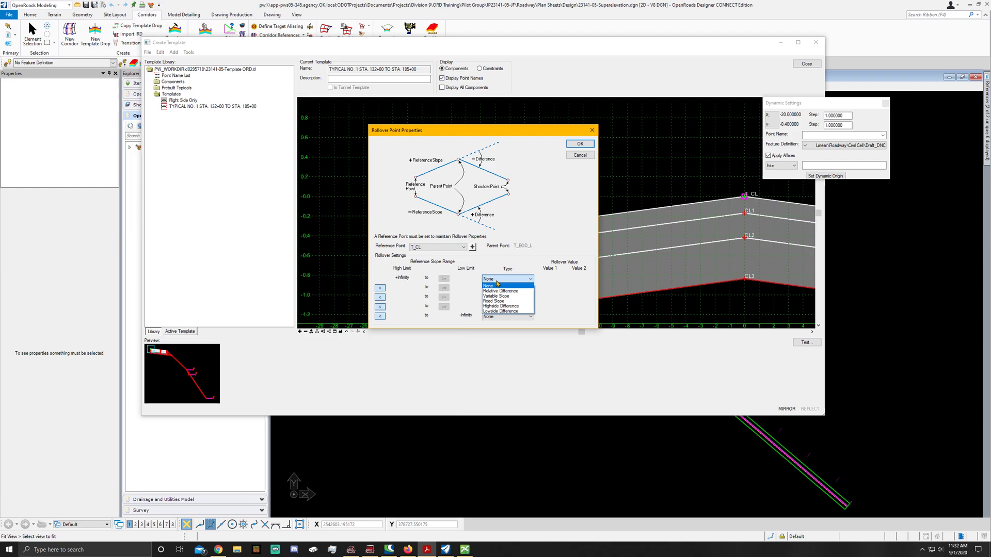
click(503, 307)
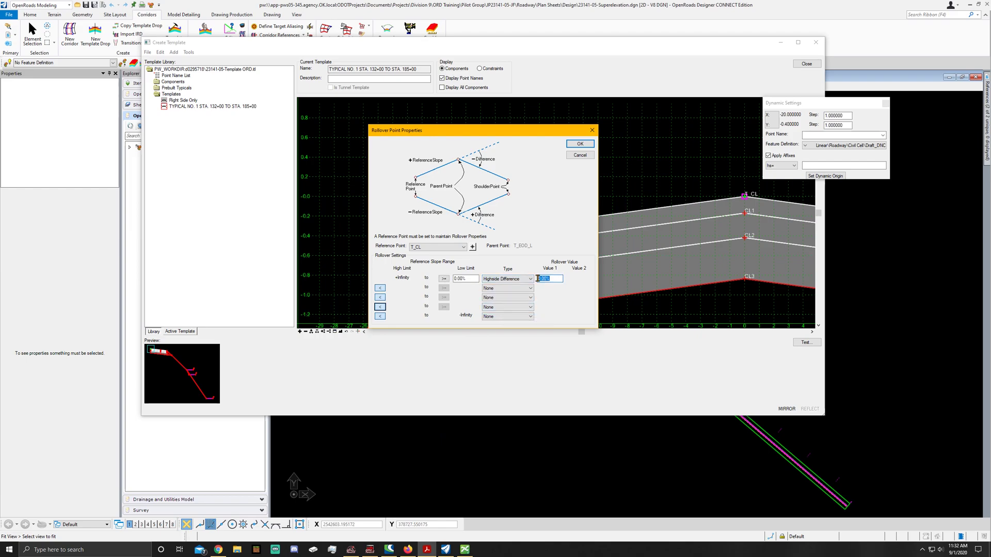
text(-7)
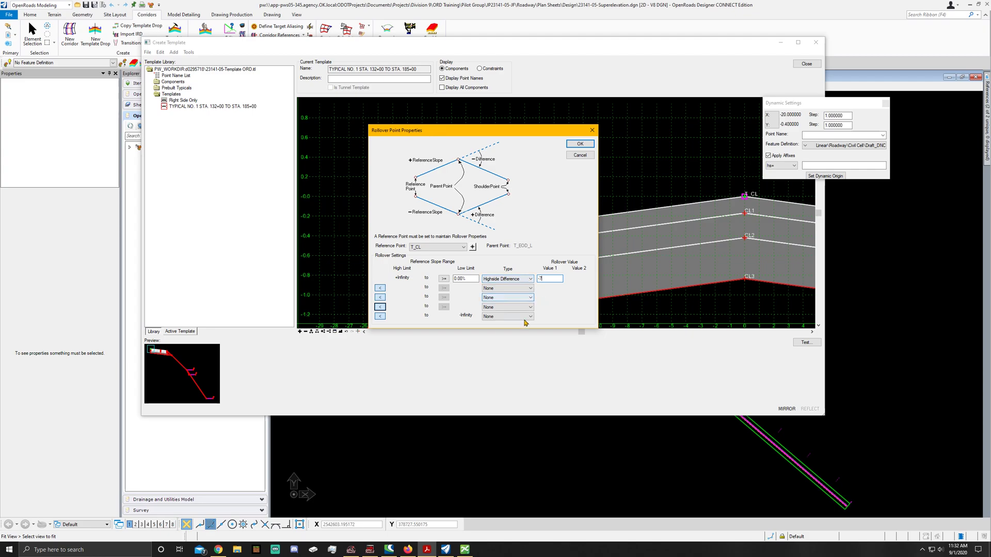
click(532, 308)
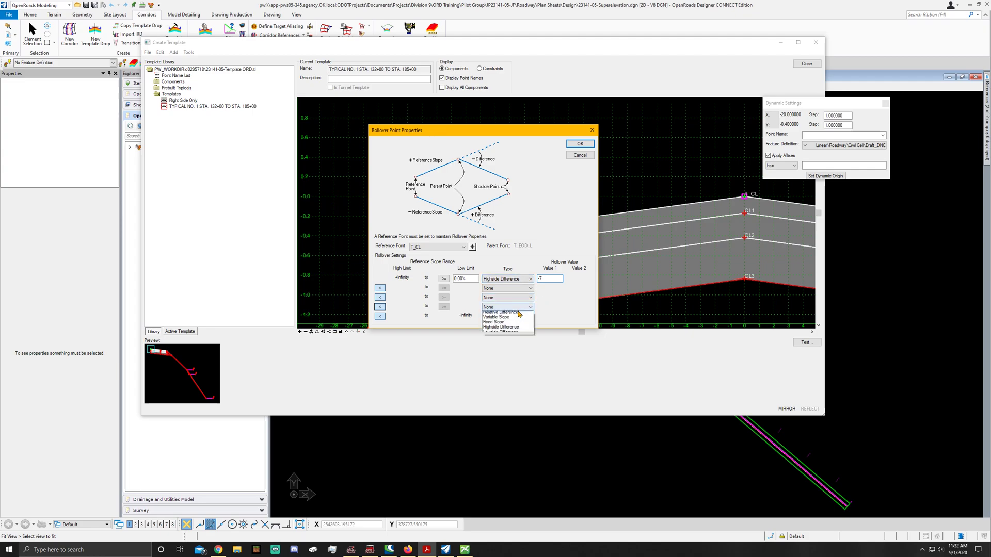
click(531, 315)
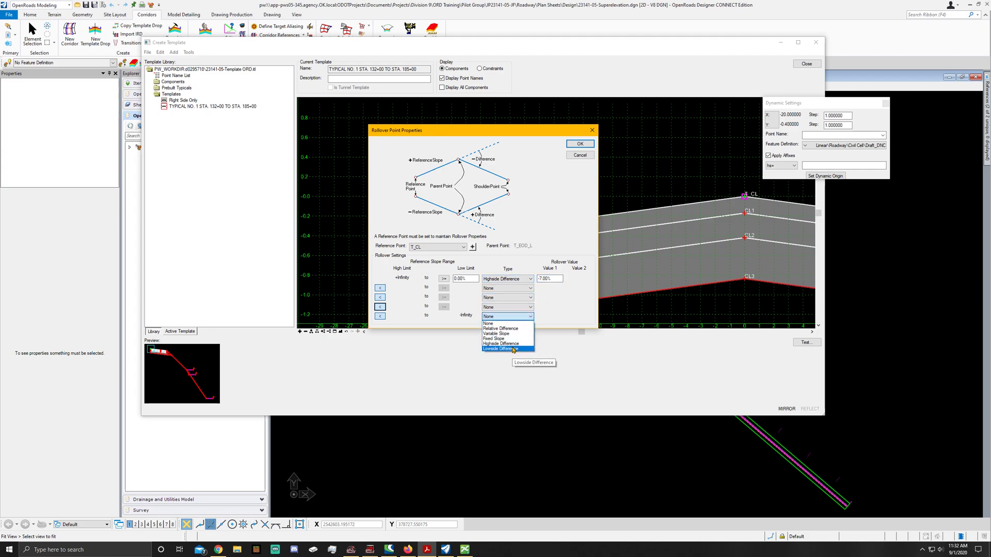
click(515, 346)
click(546, 316)
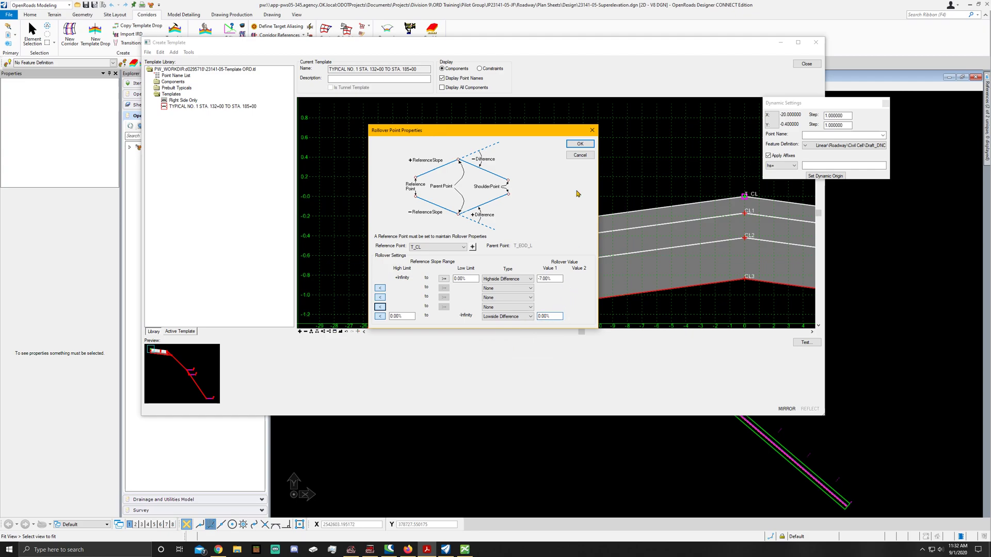
click(580, 146)
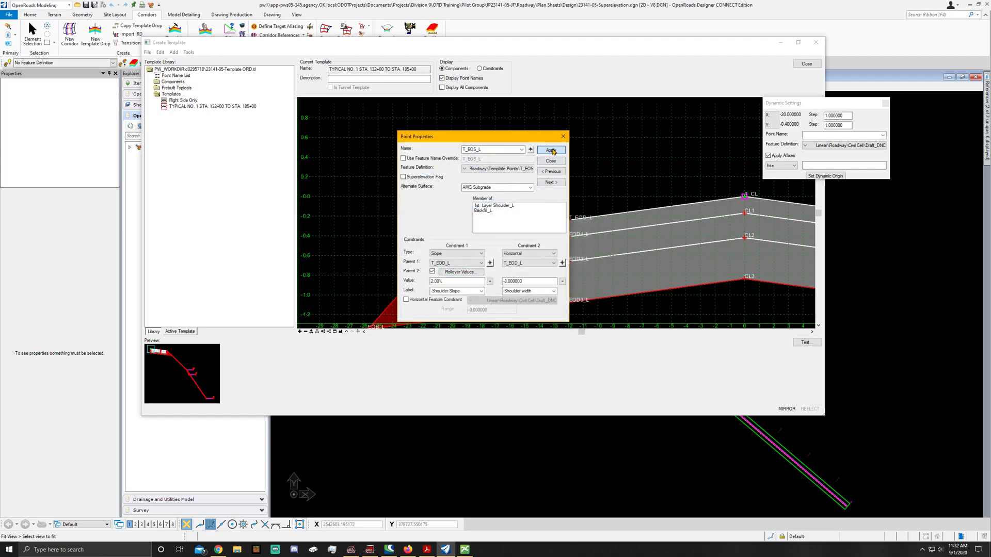
Step: Dismiss the T_EOS_L point properties and fit the whole template into the canvas
click(561, 160)
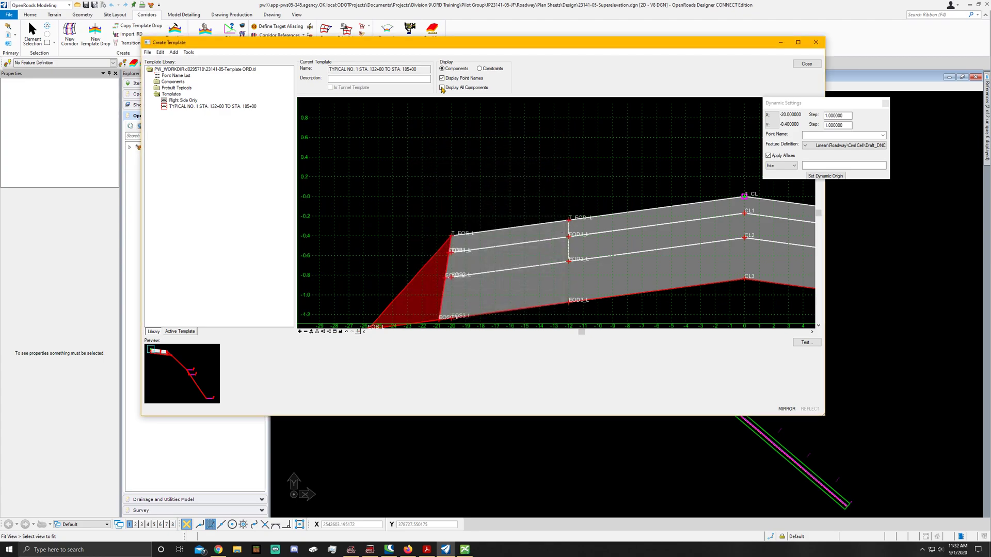
click(340, 331)
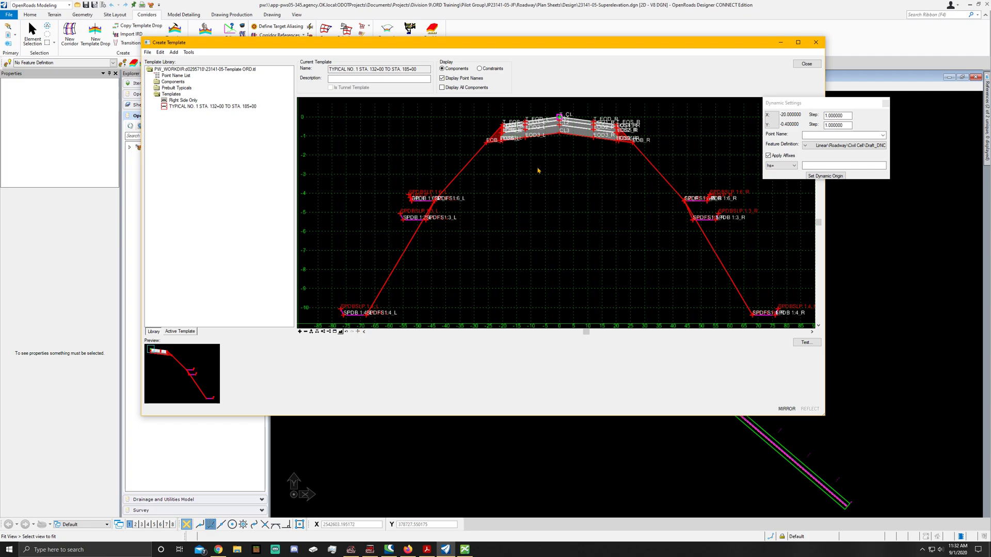
Step: Save the template library from the File menu and exit the Create Template editor
click(148, 52)
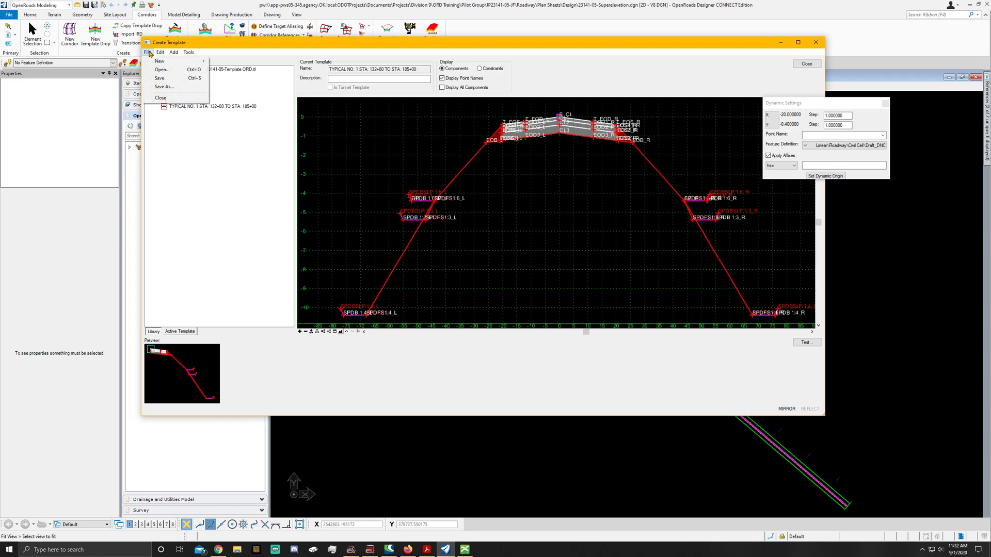
click(159, 78)
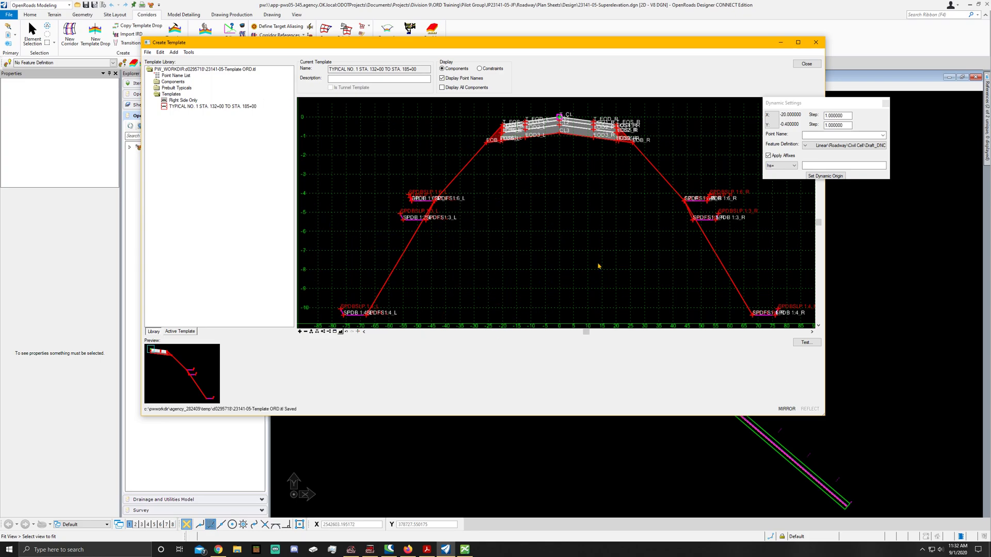
click(806, 65)
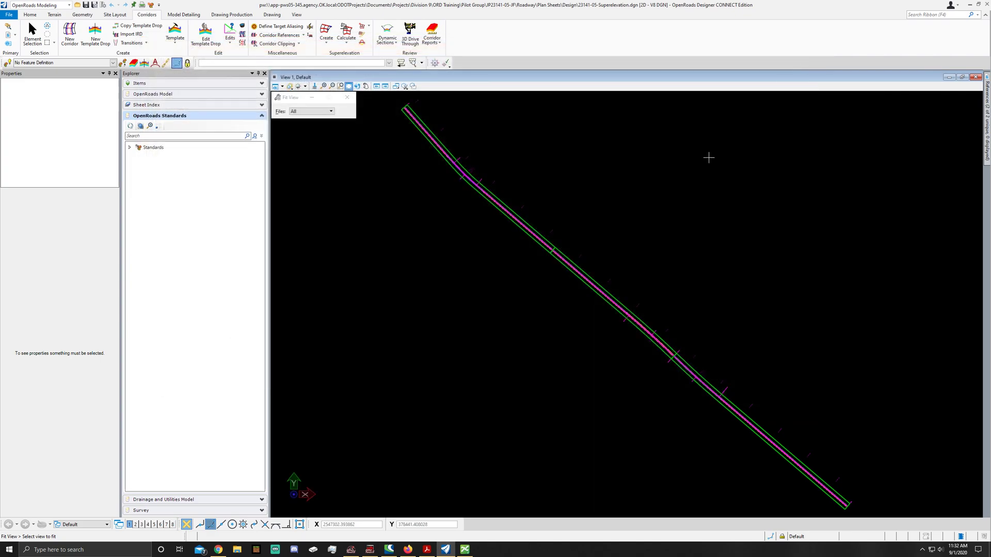